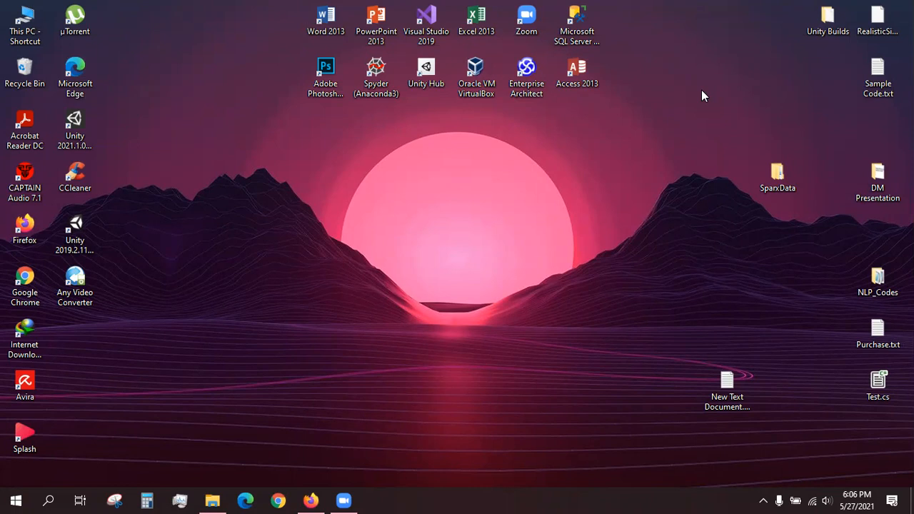
Step: Review the free SQL Server edition downloads and the SQL Server Management Studio download page in Firefox
{"action": "left_click", "coordinate": [311, 500]}
{"action": "scroll", "coordinate": [409, 322], "scroll_direction": "up", "scroll_amount": 5}
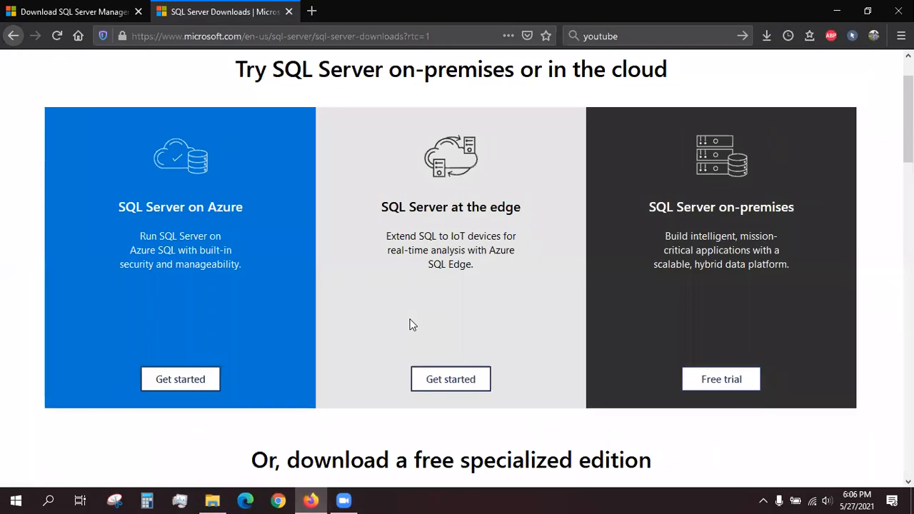
{"action": "scroll", "coordinate": [410, 325], "scroll_direction": "down", "scroll_amount": 3}
{"action": "scroll", "coordinate": [389, 367], "scroll_direction": "down", "scroll_amount": 1}
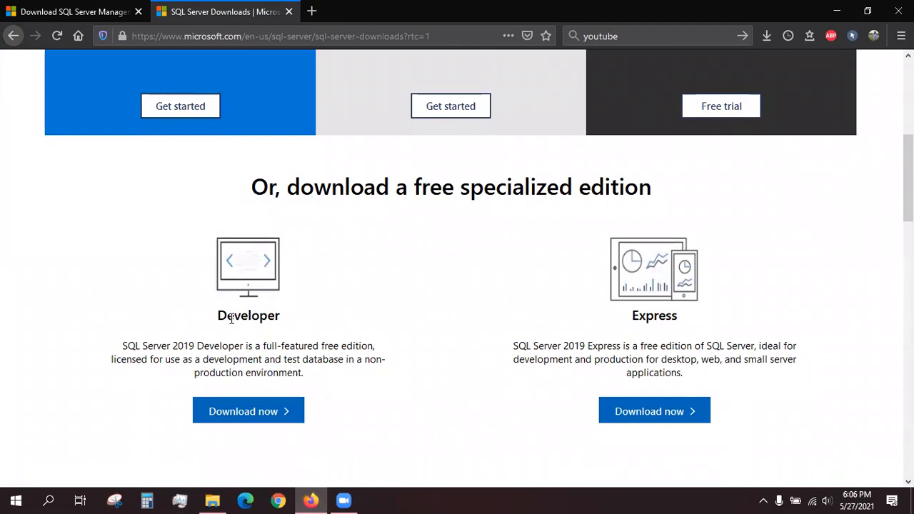
{"action": "left_click", "coordinate": [104, 10]}
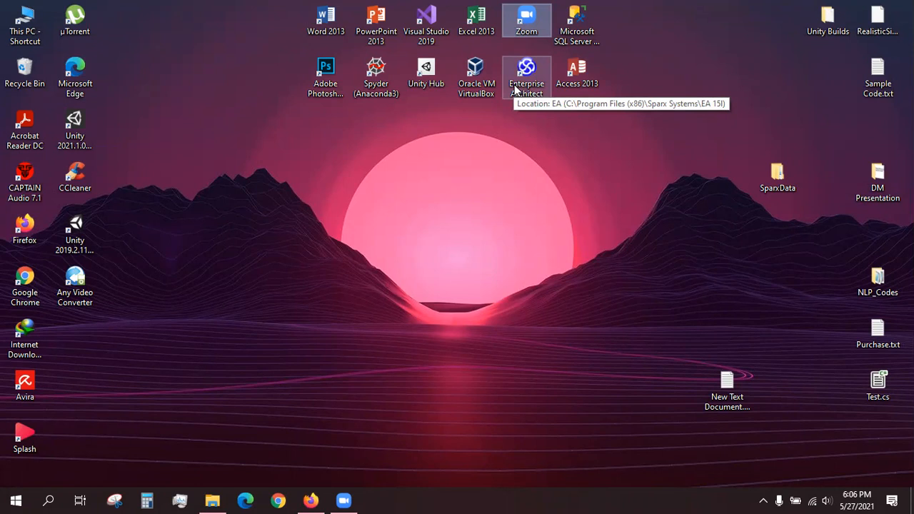
Step: Run Enterprise Architect as administrator and create a new project named YT_01 in EAFolder
{"action": "right_click", "coordinate": [516, 86]}
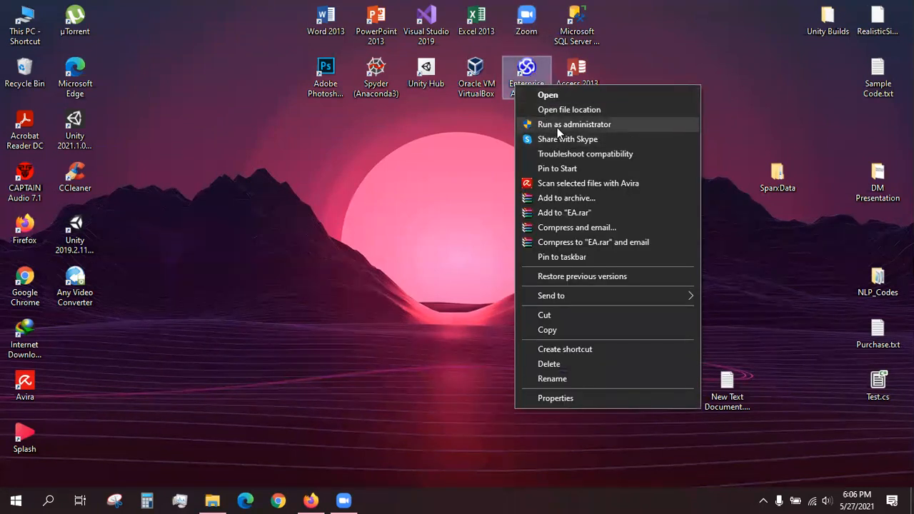
{"action": "left_click", "coordinate": [556, 126]}
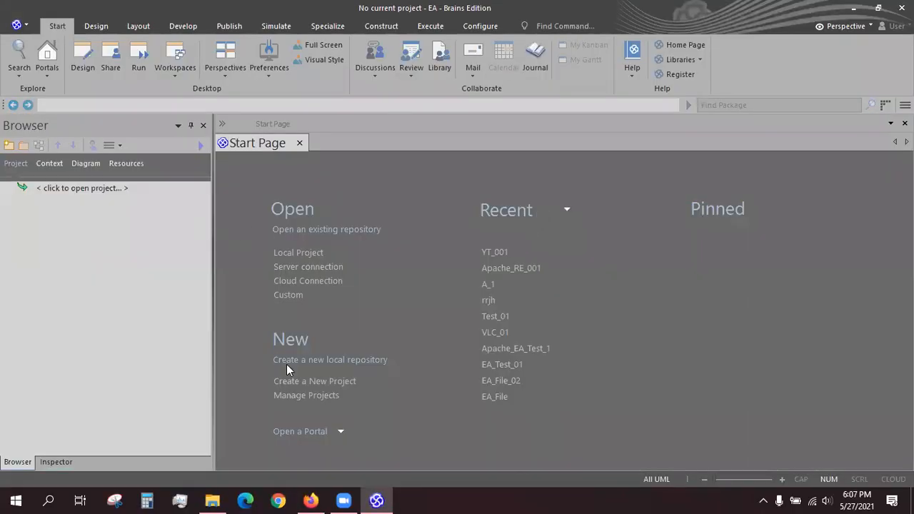
{"action": "left_click", "coordinate": [296, 381]}
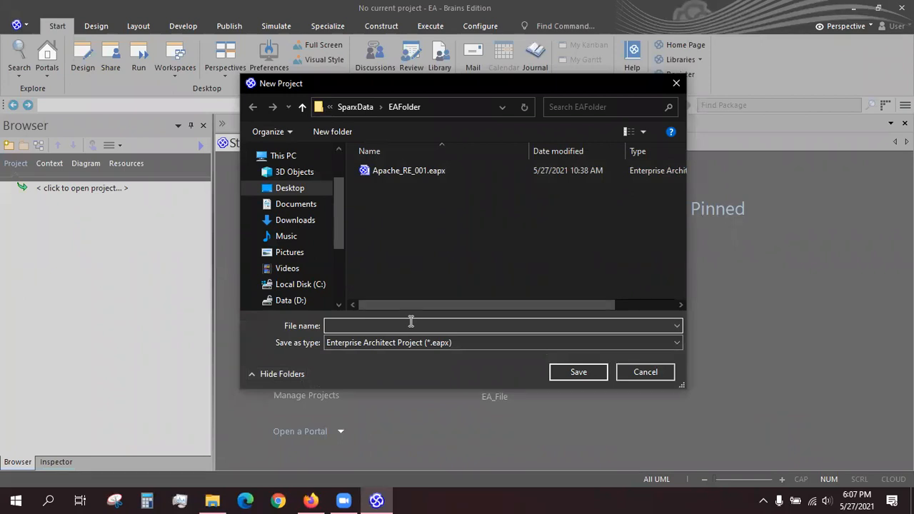
{"action": "type", "text": "YT_001"}
{"action": "left_click", "coordinate": [577, 372]}
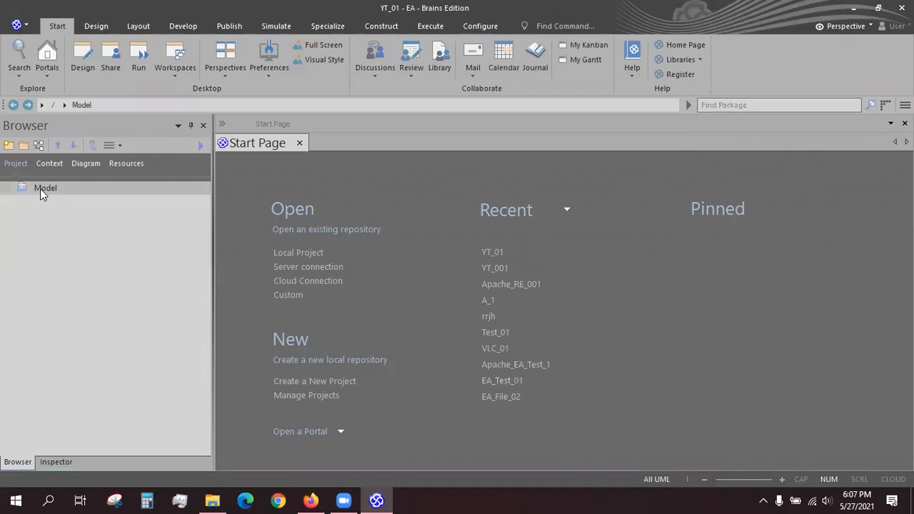
Step: Add the Starter Class Diagram pattern to the Model root node using the model wizard
{"action": "right_click", "coordinate": [40, 191]}
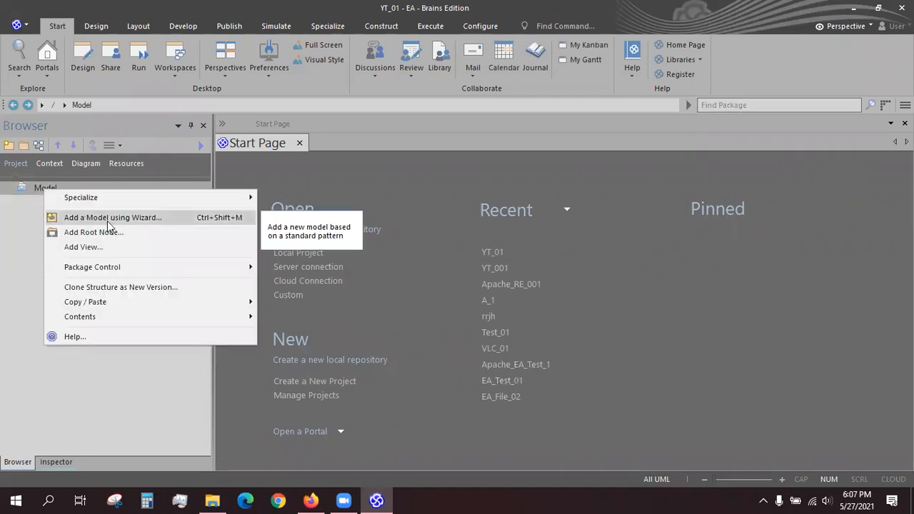
{"action": "left_click", "coordinate": [173, 221]}
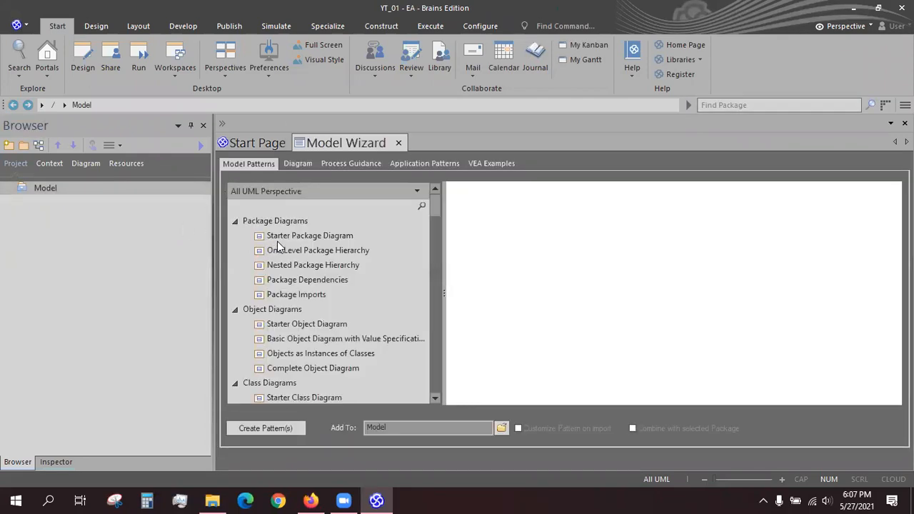
{"action": "scroll", "coordinate": [292, 286], "scroll_direction": "down", "scroll_amount": 5}
{"action": "scroll", "coordinate": [293, 279], "scroll_direction": "up", "scroll_amount": 5}
{"action": "scroll", "coordinate": [322, 307], "scroll_direction": "down", "scroll_amount": 3}
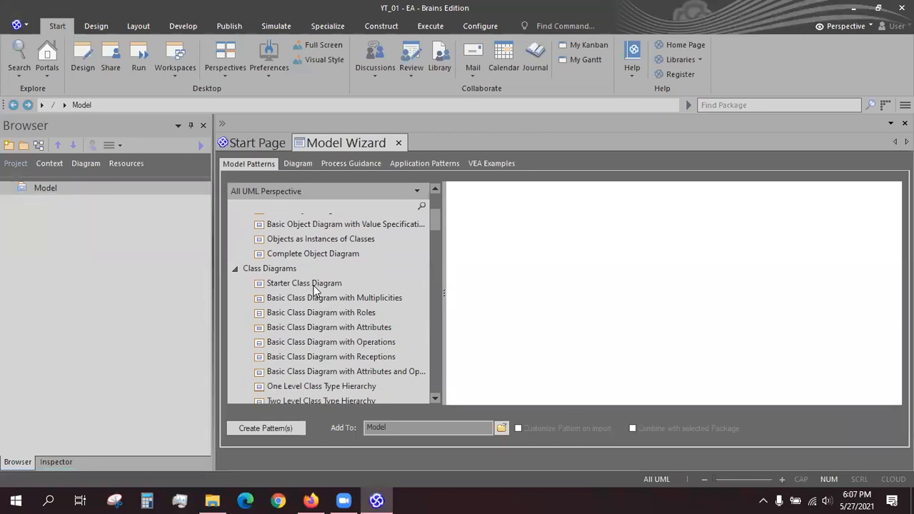
{"action": "left_click", "coordinate": [313, 284]}
{"action": "left_click", "coordinate": [276, 428]}
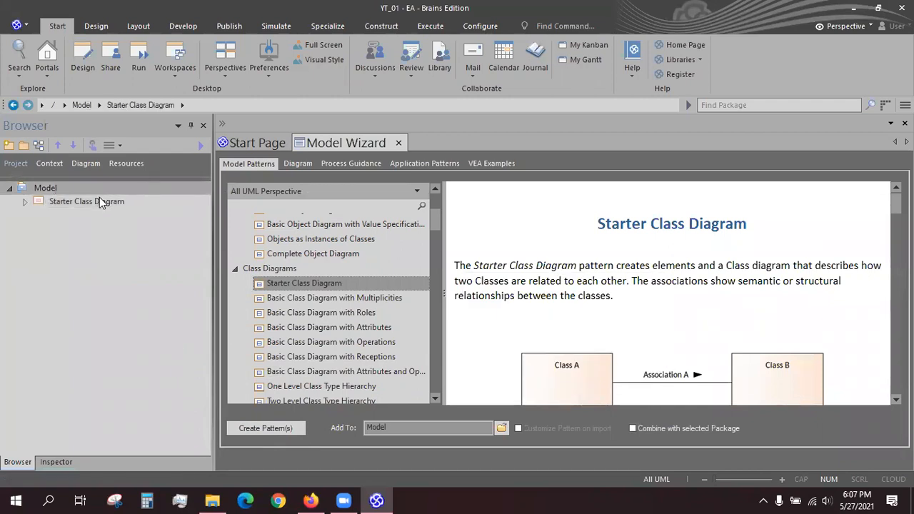
Step: Import the Java source directory apache-ant-1.6.2 from SourceFolder into the Starter Class Diagram package
{"action": "left_click", "coordinate": [96, 200]}
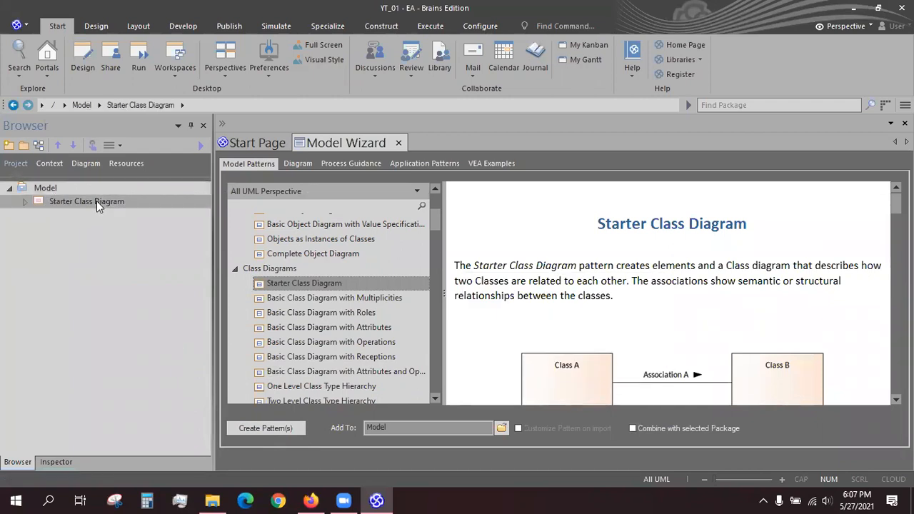
{"action": "left_click", "coordinate": [178, 29]}
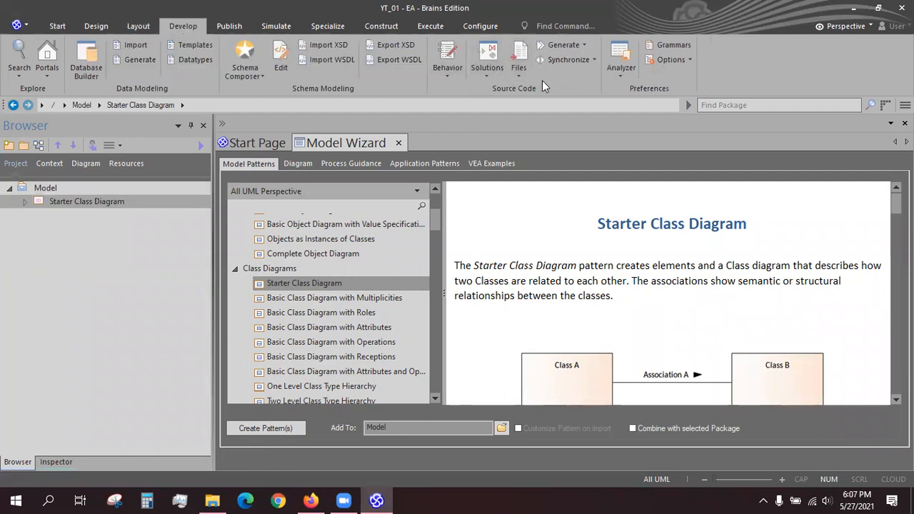
{"action": "left_click", "coordinate": [520, 75]}
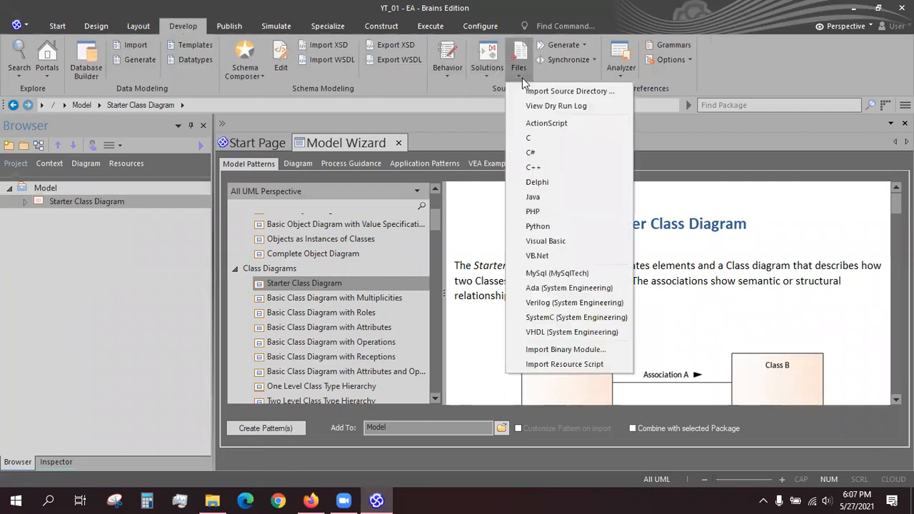
{"action": "left_click", "coordinate": [581, 93]}
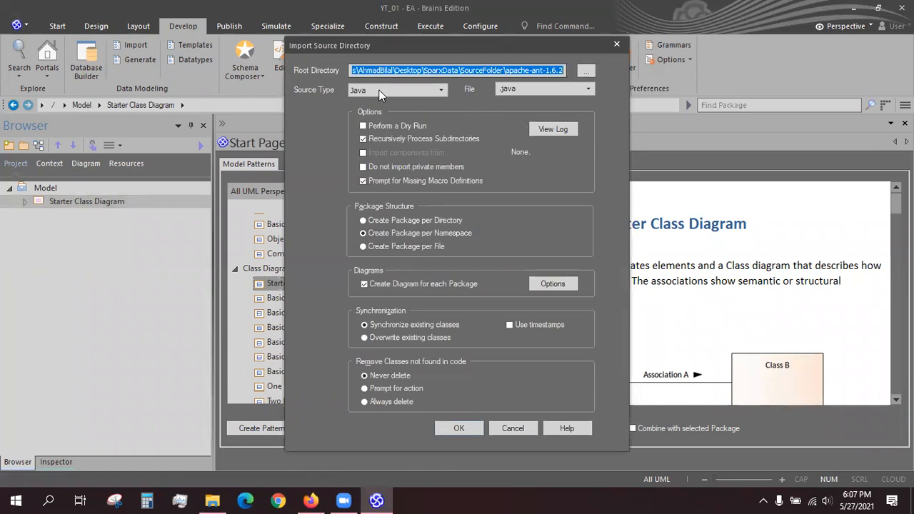
{"action": "left_click", "coordinate": [586, 71]}
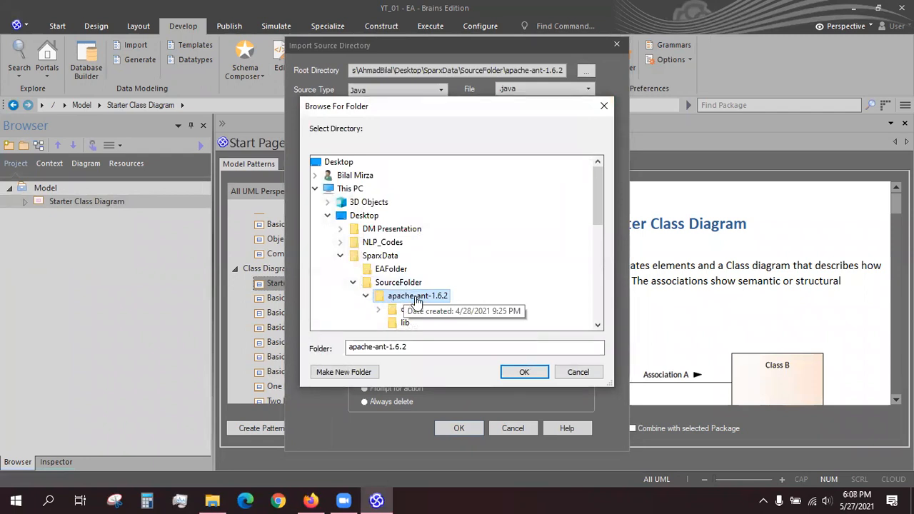
{"action": "left_click", "coordinate": [508, 371]}
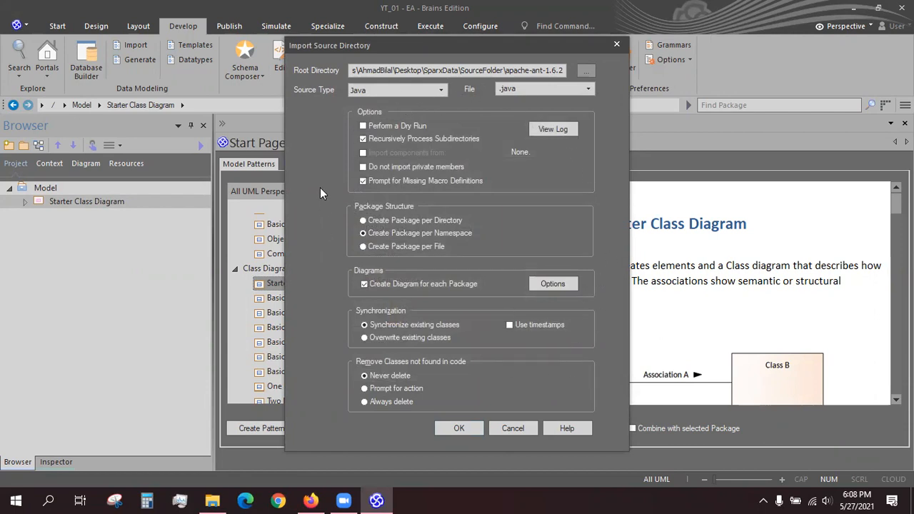
{"action": "left_click", "coordinate": [459, 428]}
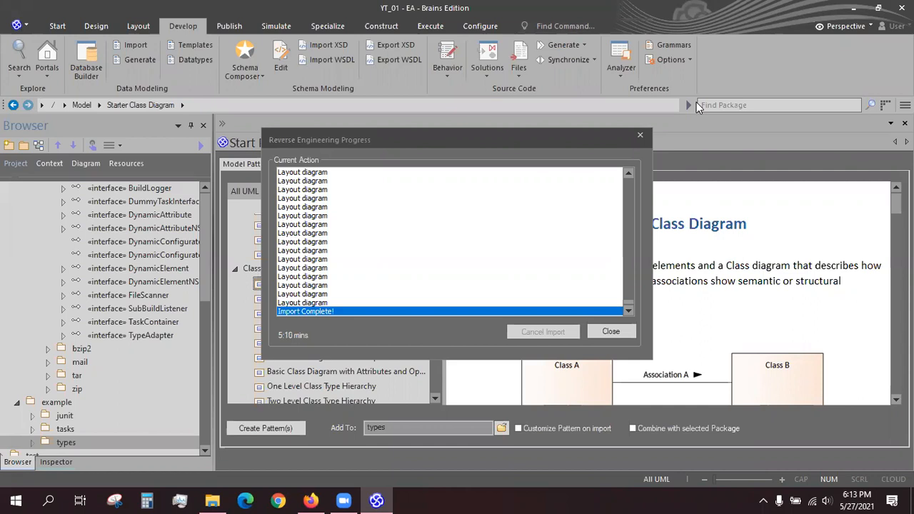
{"action": "left_click", "coordinate": [611, 332]}
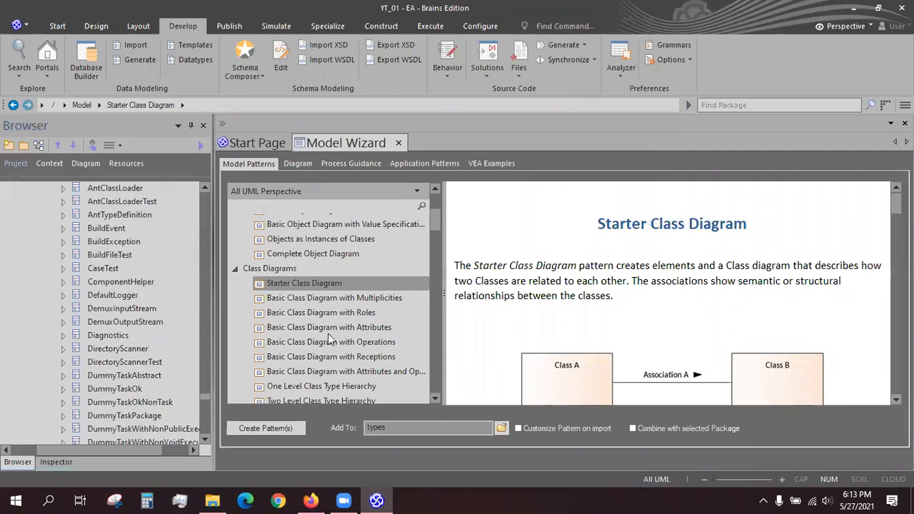
Step: Close the Model Wizard and look through the classes in the Starter Class Diagram
{"action": "scroll", "coordinate": [323, 334], "scroll_direction": "up", "scroll_amount": 3}
{"action": "left_click", "coordinate": [400, 142]}
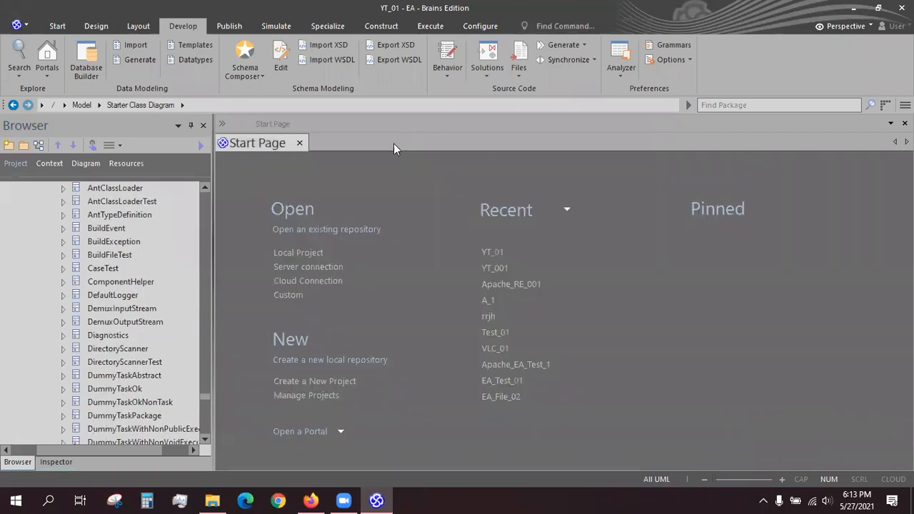
{"action": "scroll", "coordinate": [165, 260], "scroll_direction": "up", "scroll_amount": 6}
{"action": "scroll", "coordinate": [205, 365], "scroll_direction": "up", "scroll_amount": 15}
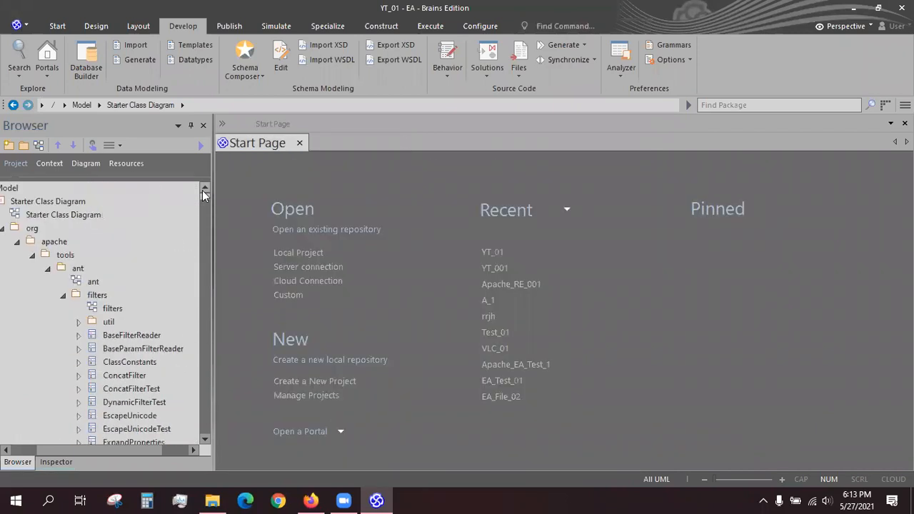
{"action": "double_click", "coordinate": [68, 214]}
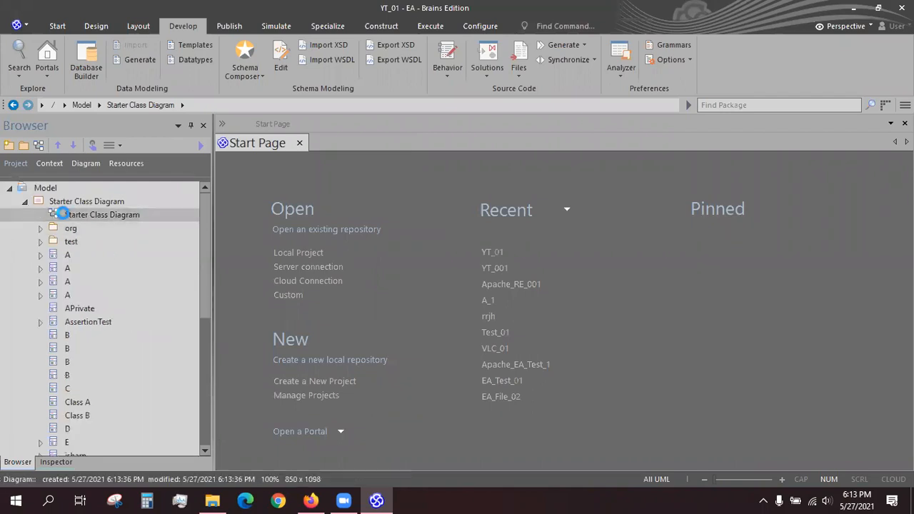
{"action": "scroll", "coordinate": [747, 308], "scroll_direction": "down", "scroll_amount": 10}
{"action": "scroll", "coordinate": [657, 329], "scroll_direction": "up", "scroll_amount": 10}
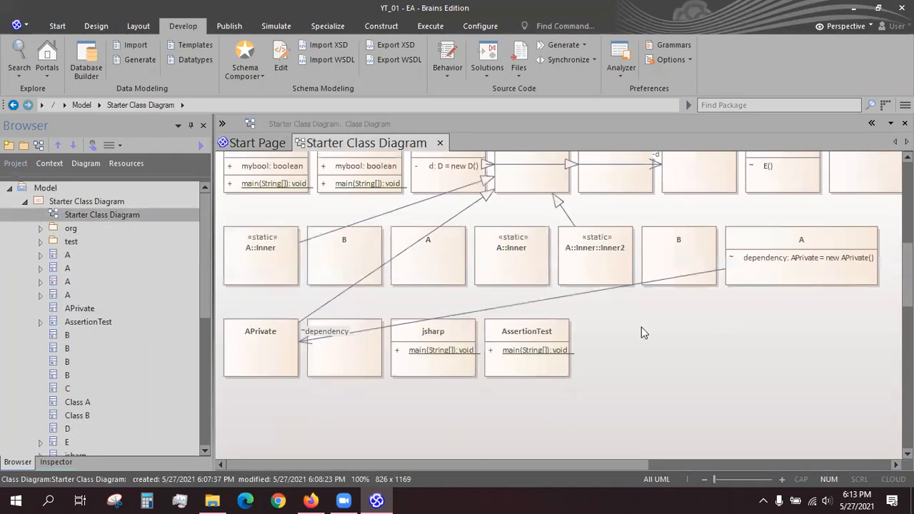
Step: Open the ant class diagram in the org/apache/tools/ant package and examine its classes at 70% zoom
{"action": "left_click", "coordinate": [41, 227]}
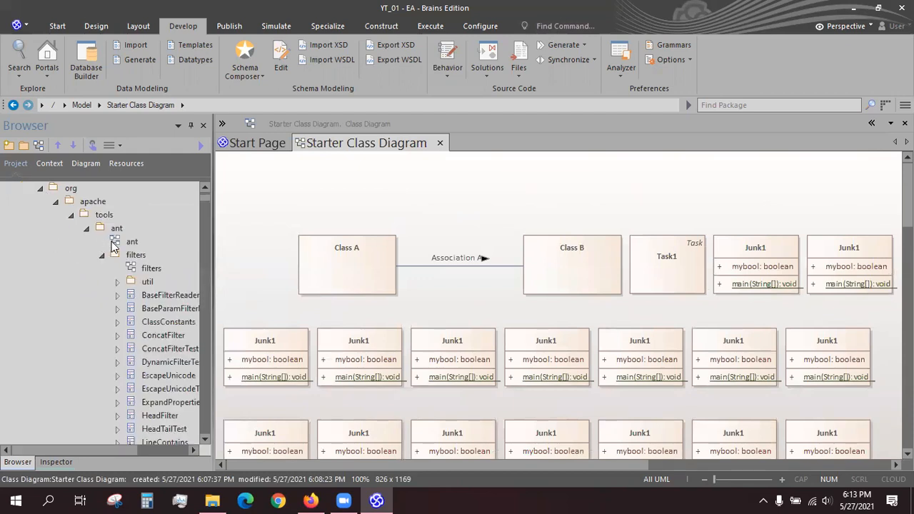
{"action": "double_click", "coordinate": [132, 242]}
{"action": "scroll", "coordinate": [600, 314], "scroll_direction": "down", "scroll_amount": 8}
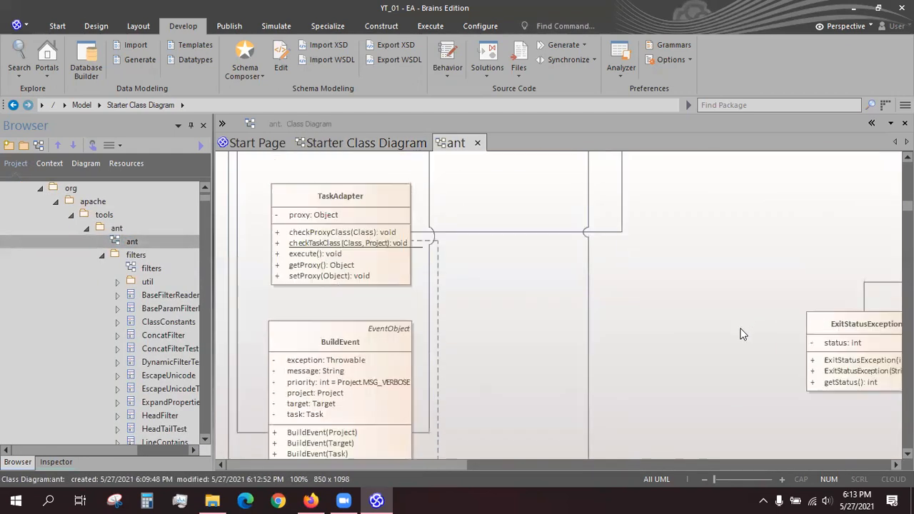
{"action": "scroll", "coordinate": [742, 333], "scroll_direction": "up", "scroll_amount": 8}
{"action": "scroll", "coordinate": [57, 241], "scroll_direction": "up", "scroll_amount": 1}
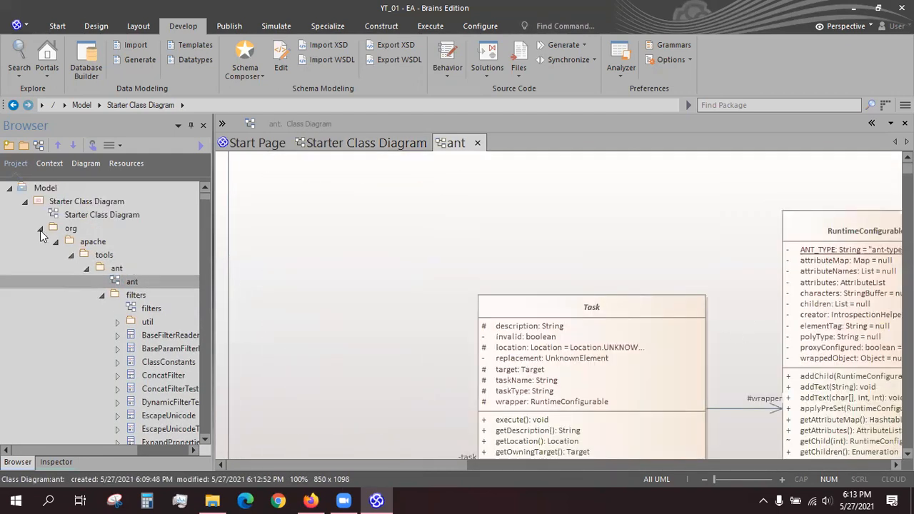
{"action": "left_click", "coordinate": [40, 230]}
{"action": "left_click", "coordinate": [24, 202]}
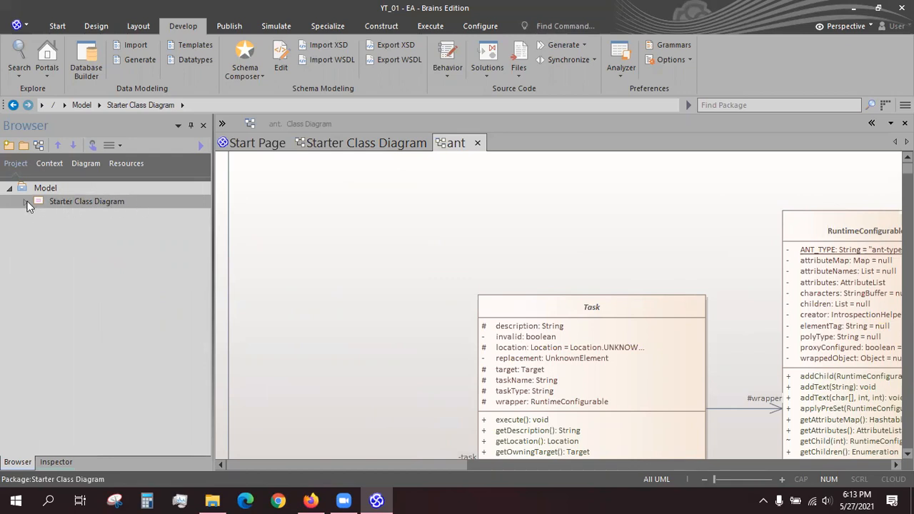
{"action": "left_click", "coordinate": [492, 238]}
{"action": "scroll", "coordinate": [689, 252], "scroll_direction": "down", "scroll_amount": 5}
{"action": "scroll", "coordinate": [691, 255], "scroll_direction": "down", "scroll_amount": 3, "text": "ctrl"}
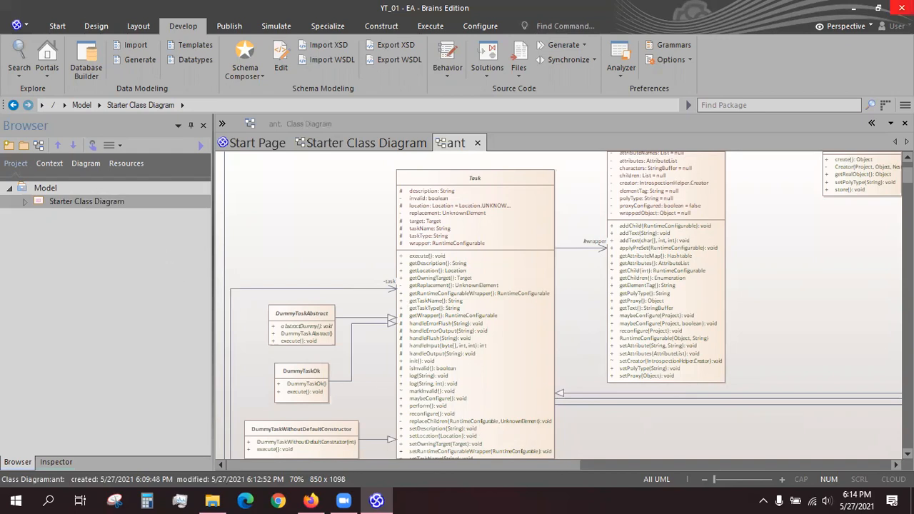
Step: Close Enterprise Architect and run Microsoft SQL Server Management Studio 18 as administrator
{"action": "left_click", "coordinate": [901, 8]}
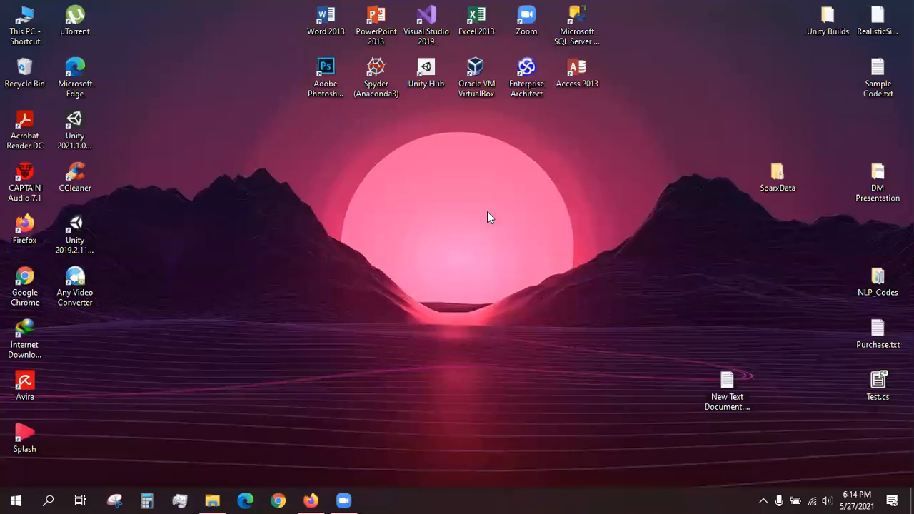
{"action": "right_click", "coordinate": [584, 36]}
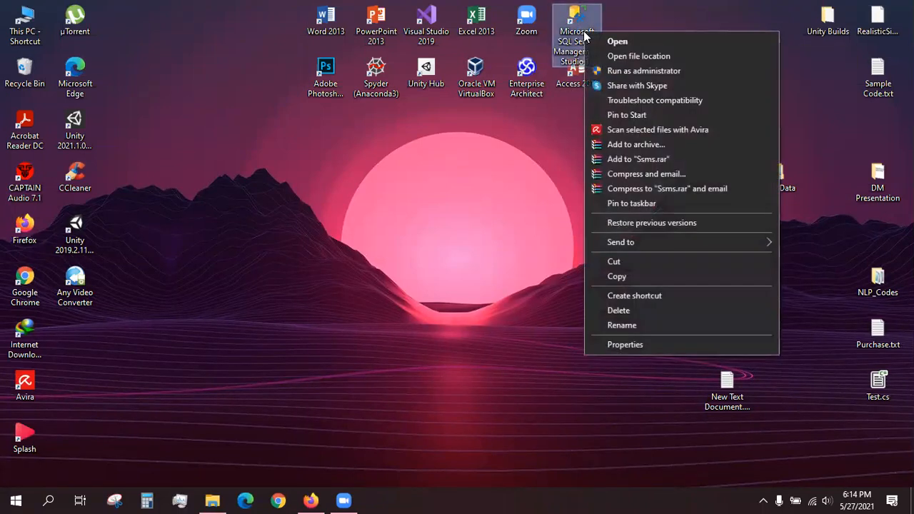
{"action": "left_click", "coordinate": [617, 72]}
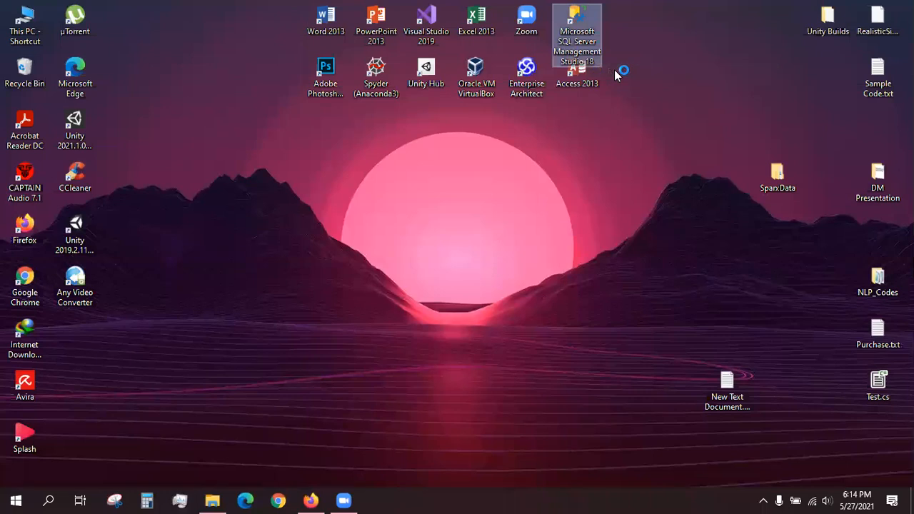
{"action": "left_click", "coordinate": [428, 363]}
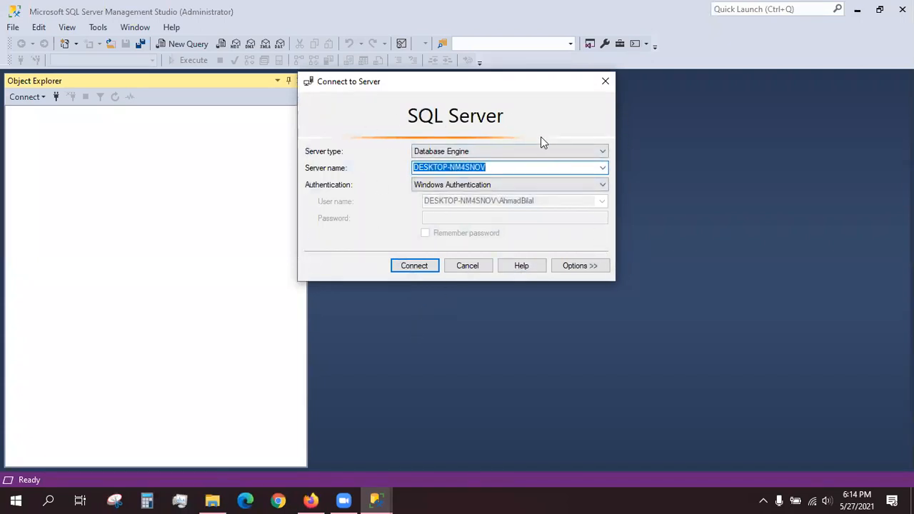
Step: Browse the local servers and choose the database engine DESKTOP-NM4SNOV as the server name
{"action": "left_click", "coordinate": [603, 168]}
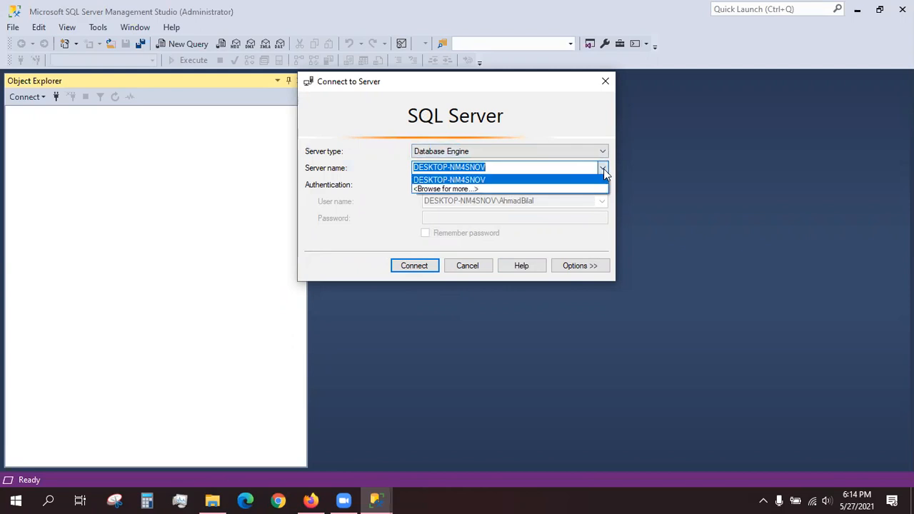
{"action": "left_click", "coordinate": [441, 190]}
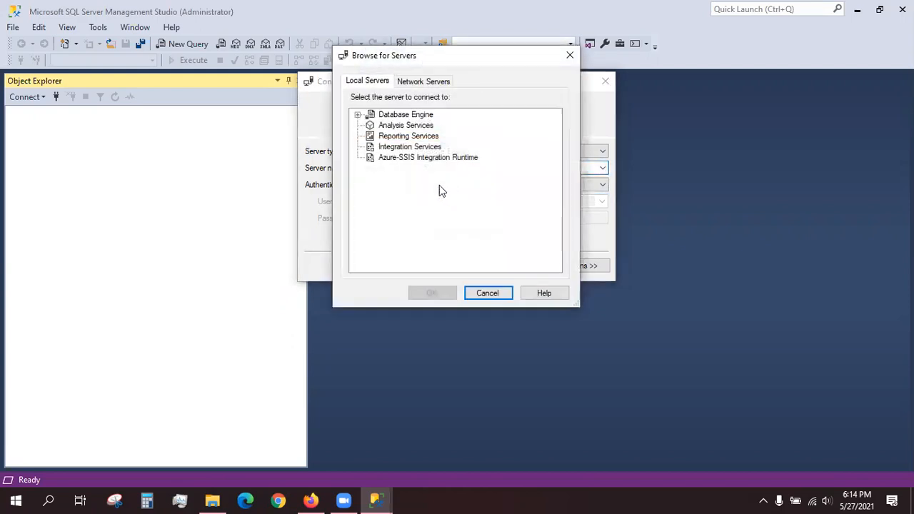
{"action": "left_click", "coordinate": [357, 114]}
{"action": "left_click", "coordinate": [426, 124]}
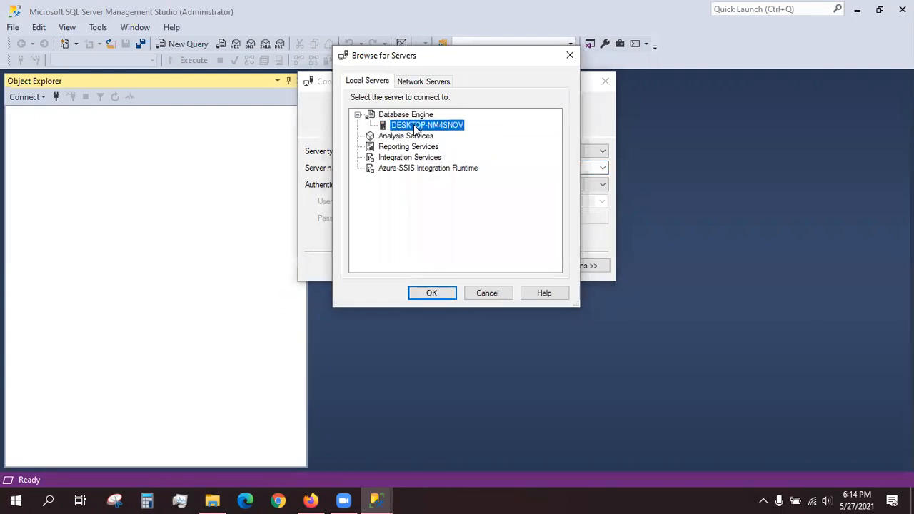
{"action": "left_click", "coordinate": [432, 293]}
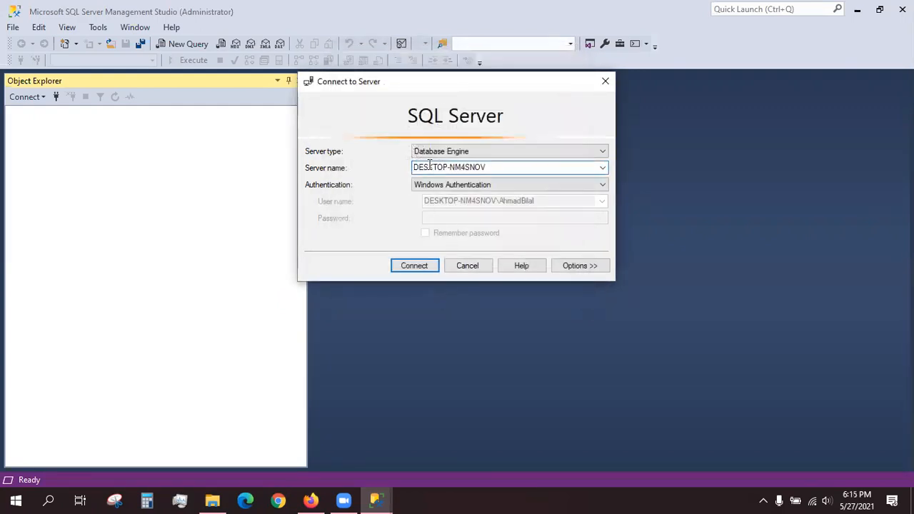
Step: Pick the local database engine DESKTOP-NM4SNOV from the server browser and connect to it with Windows Authentication
{"action": "left_click_drag", "start_coordinate": [497, 166], "coordinate": [410, 167]}
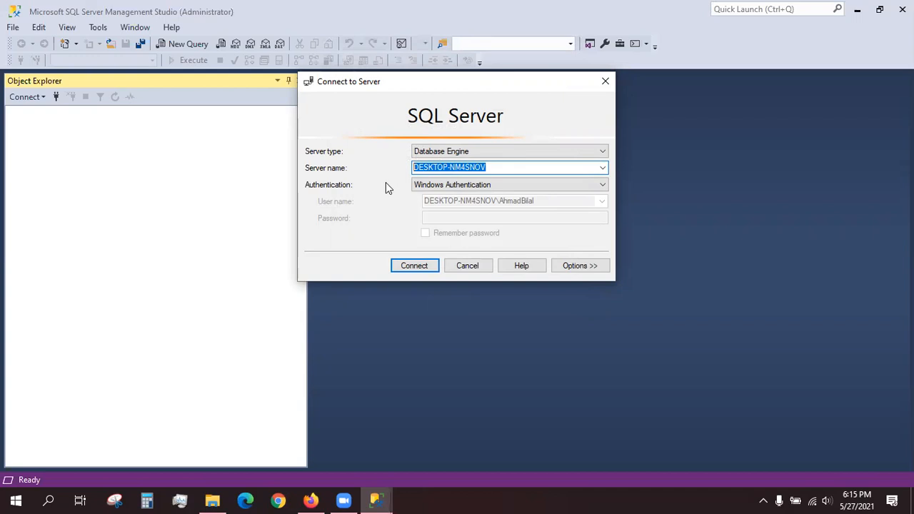
{"action": "left_click", "coordinate": [602, 169]}
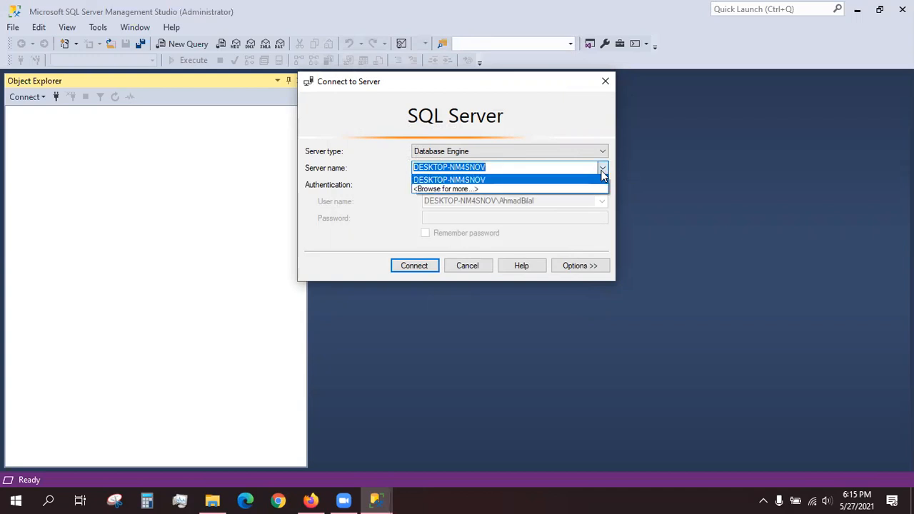
{"action": "left_click", "coordinate": [483, 190]}
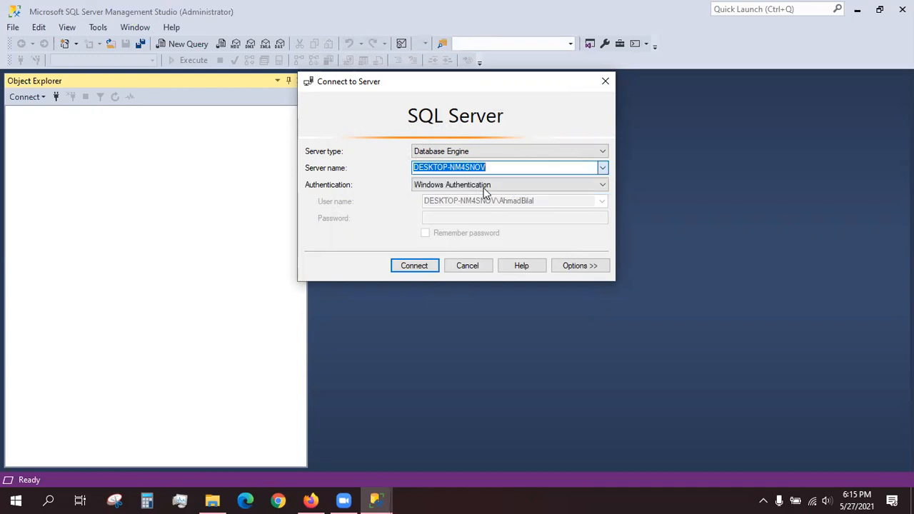
{"action": "left_click", "coordinate": [358, 115]}
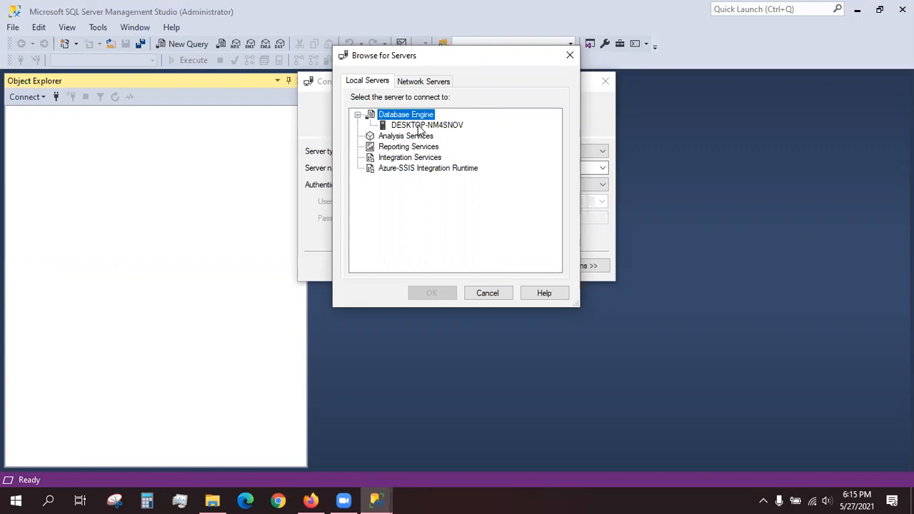
{"action": "left_click", "coordinate": [456, 127]}
{"action": "left_click", "coordinate": [445, 291]}
{"action": "left_click", "coordinate": [426, 265]}
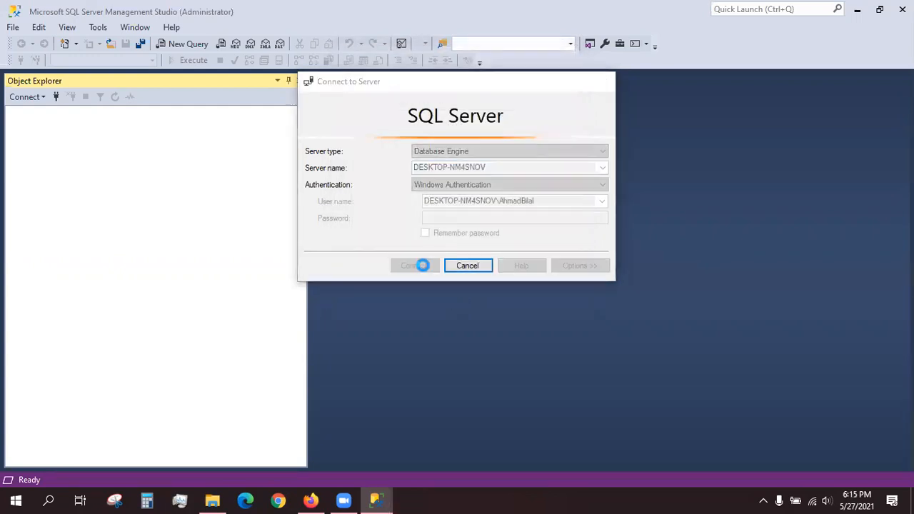
Step: Create a new database named YT_DB on the connected server
{"action": "left_click", "coordinate": [27, 125]}
{"action": "right_click", "coordinate": [61, 127]}
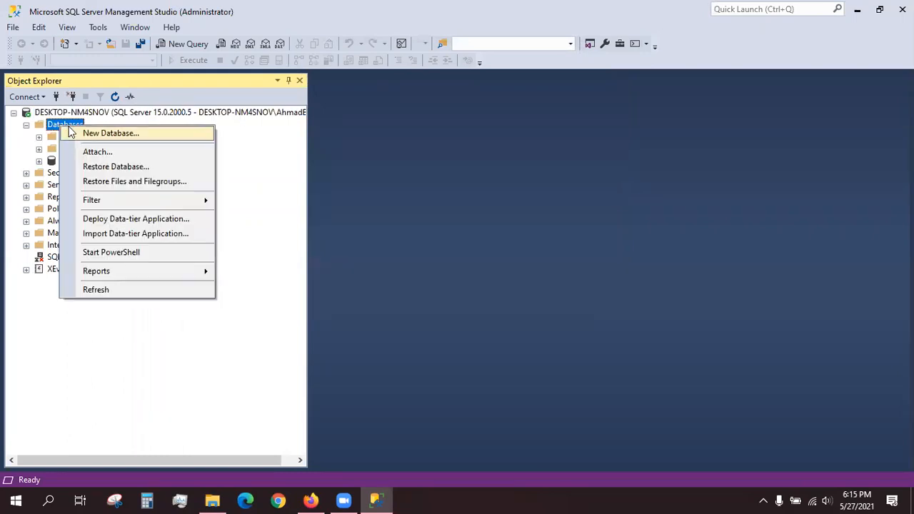
{"action": "left_click", "coordinate": [106, 133]}
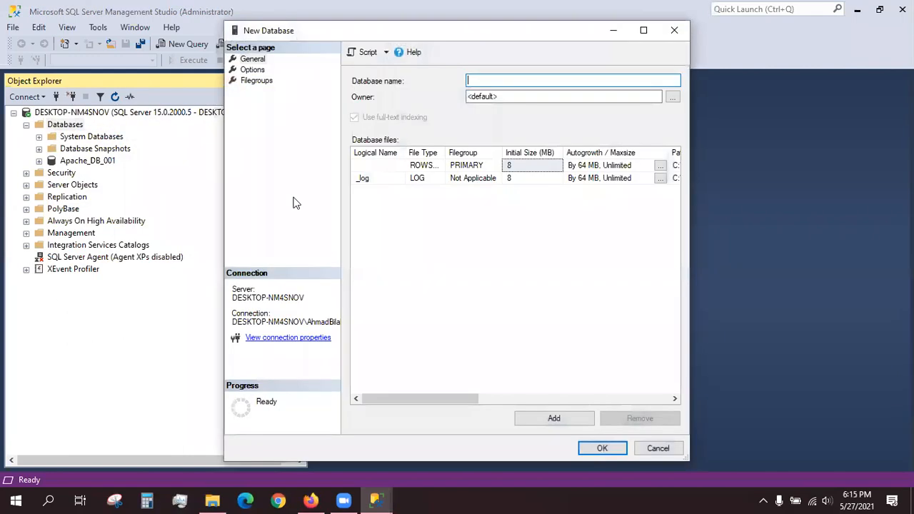
{"action": "type", "text": "YT_DB"}
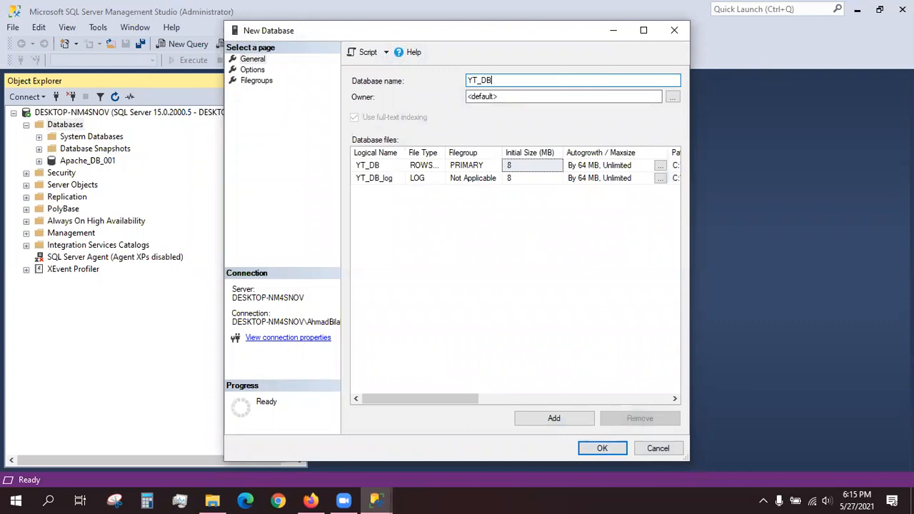
{"action": "left_click", "coordinate": [600, 448]}
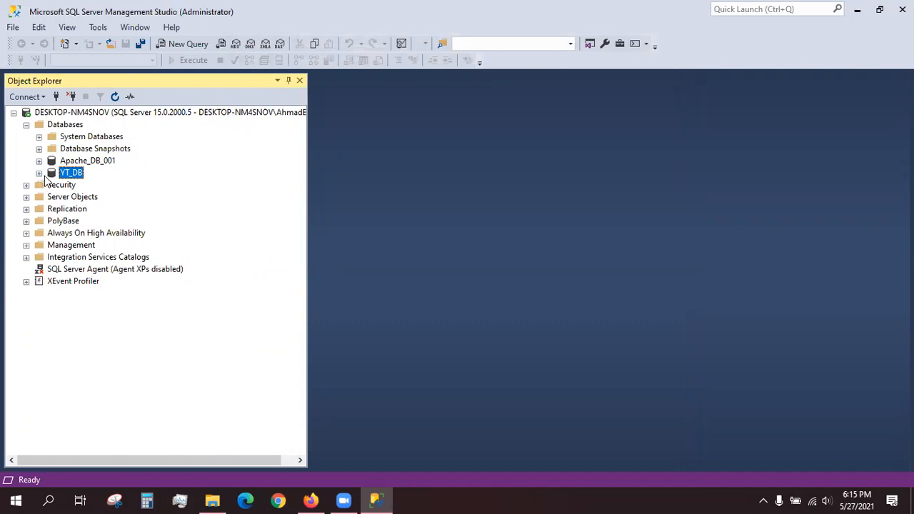
{"action": "right_click", "coordinate": [61, 174]}
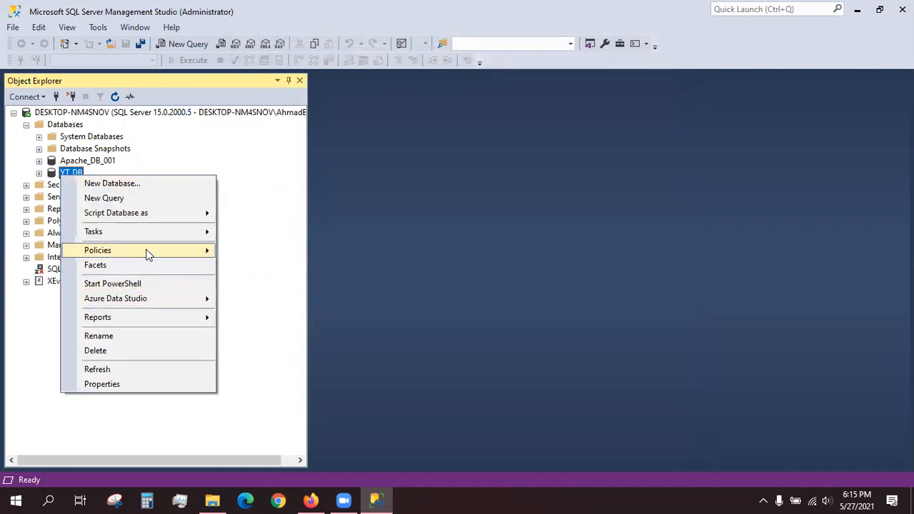
{"action": "mouse_move", "coordinate": [143, 232]}
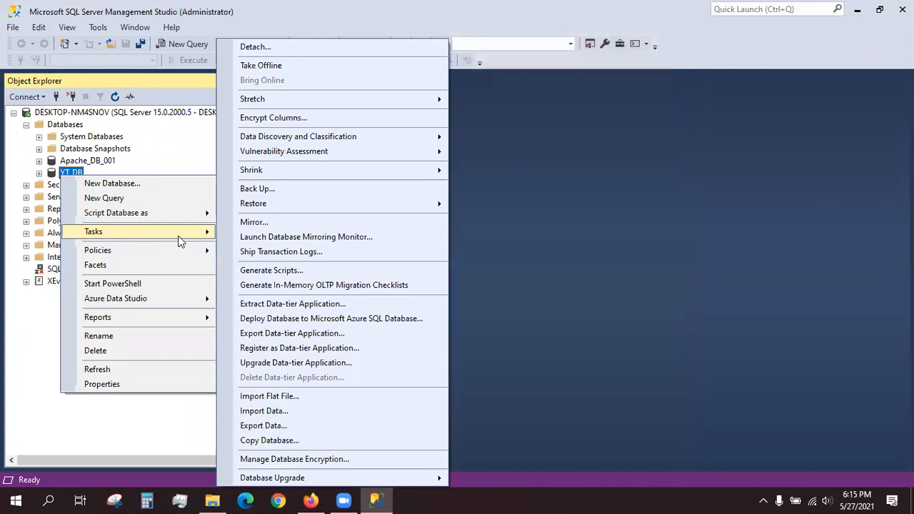
{"action": "left_click", "coordinate": [269, 413]}
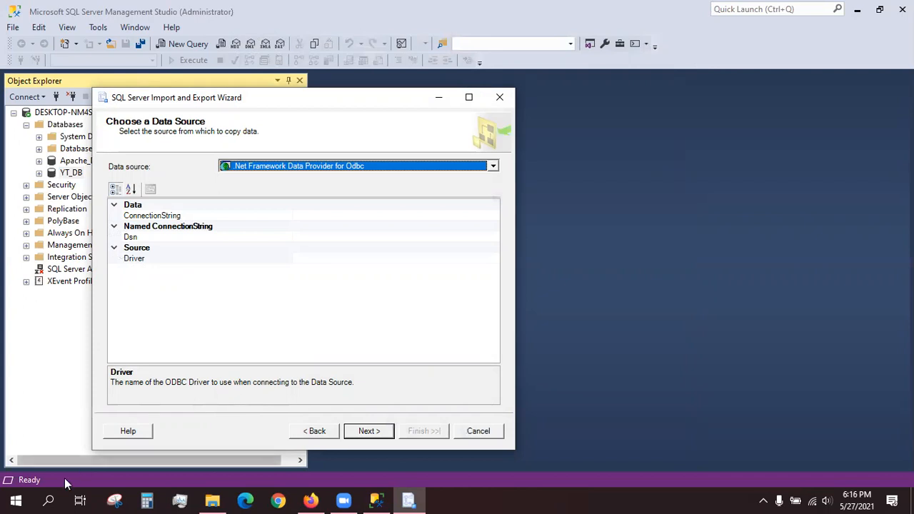
Step: Check the regional format in the Windows Region settings, close them and cancel the open import wizard
{"action": "left_click", "coordinate": [48, 500]}
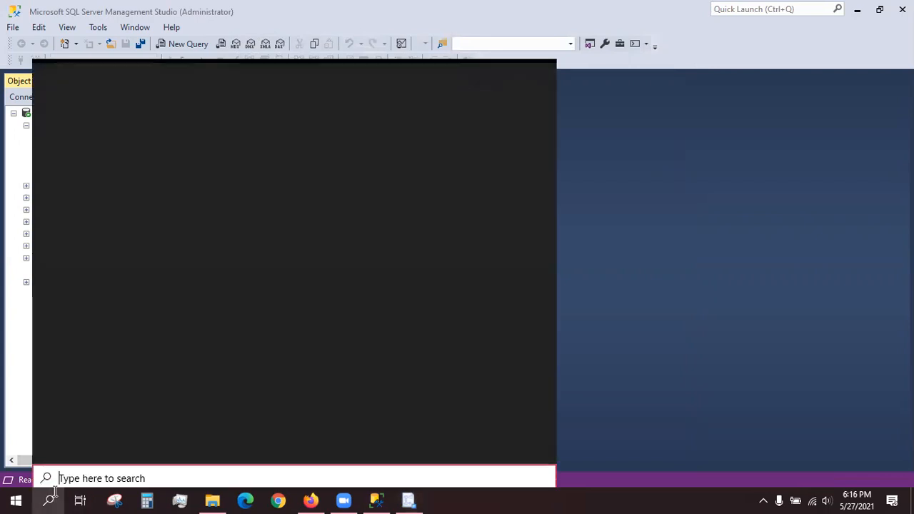
{"action": "type", "text": "regi"}
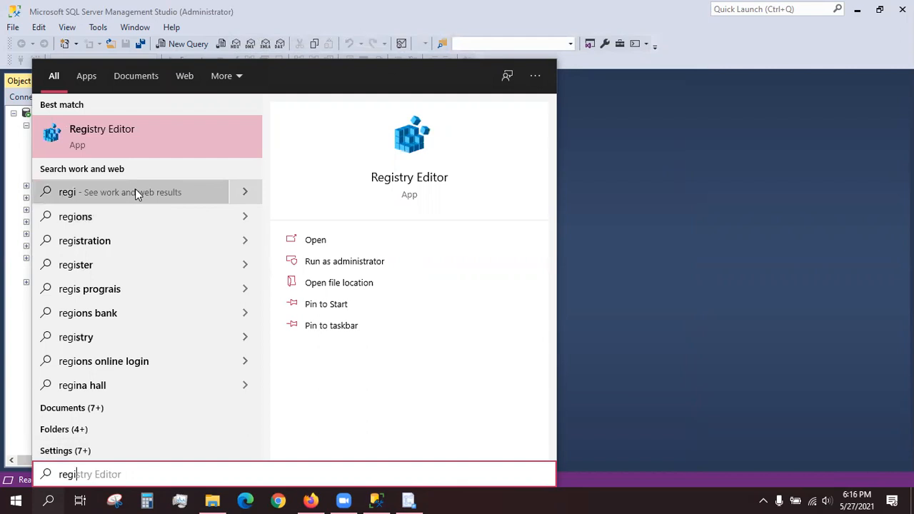
{"action": "key", "text": "BackSpace"}
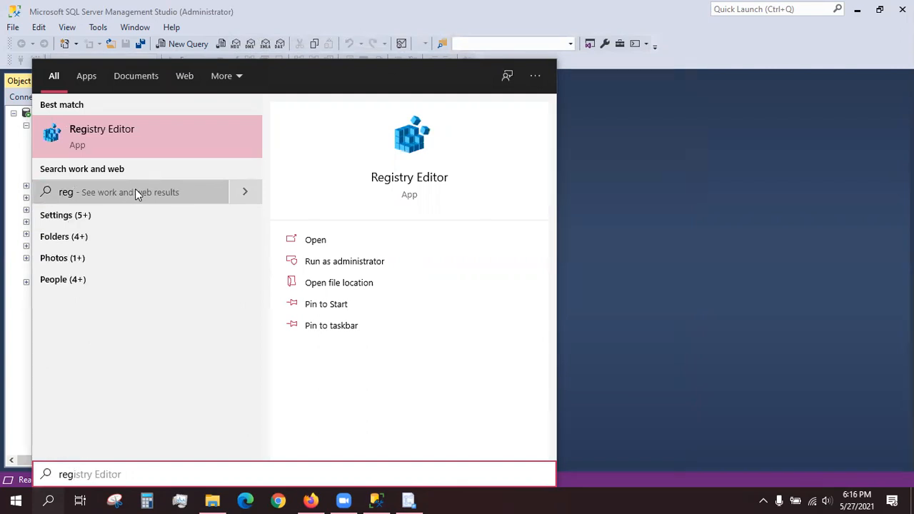
{"action": "type", "text": "ion"}
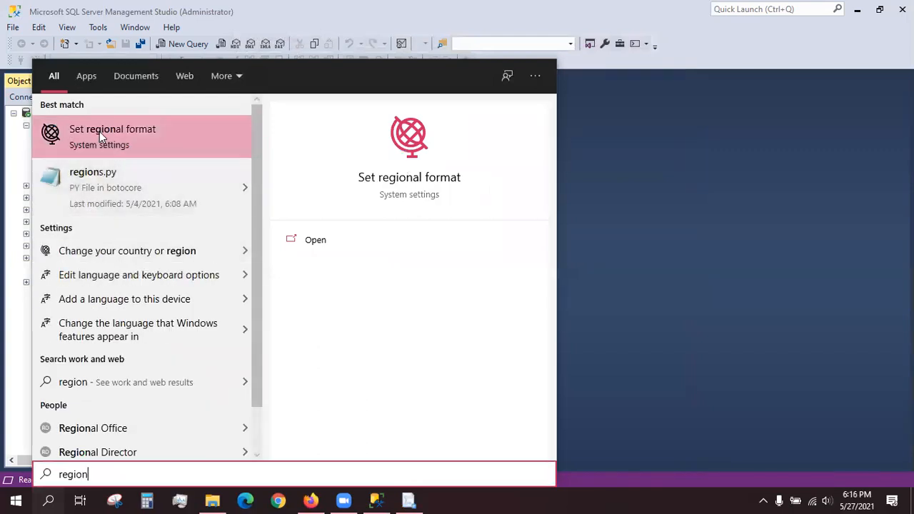
{"action": "left_click", "coordinate": [150, 139]}
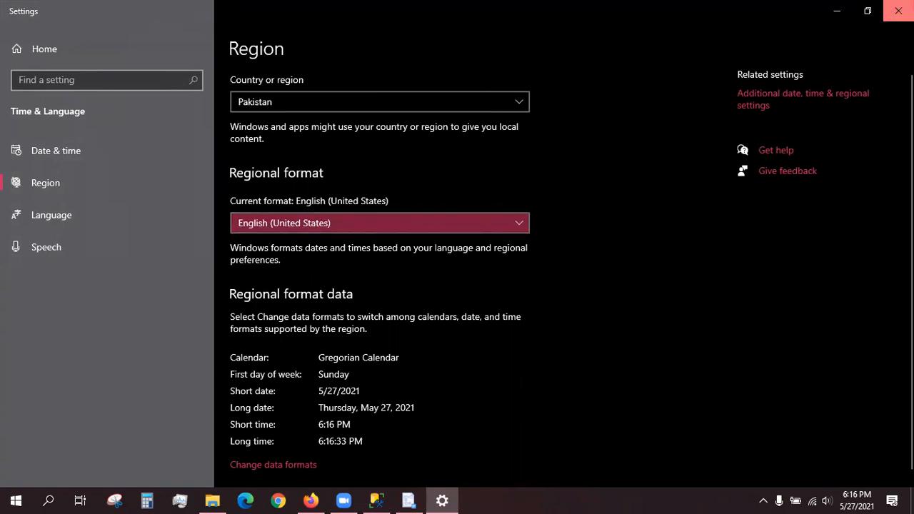
{"action": "left_click", "coordinate": [898, 11]}
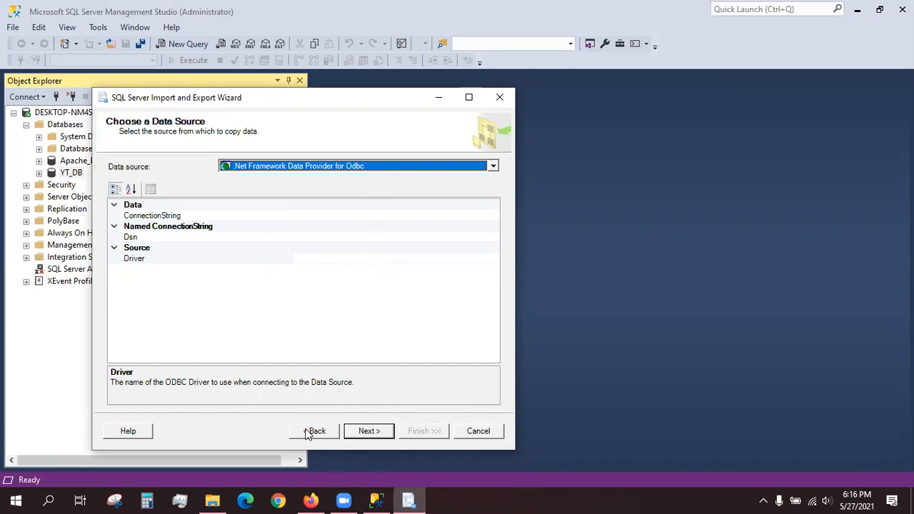
{"action": "left_click", "coordinate": [468, 434]}
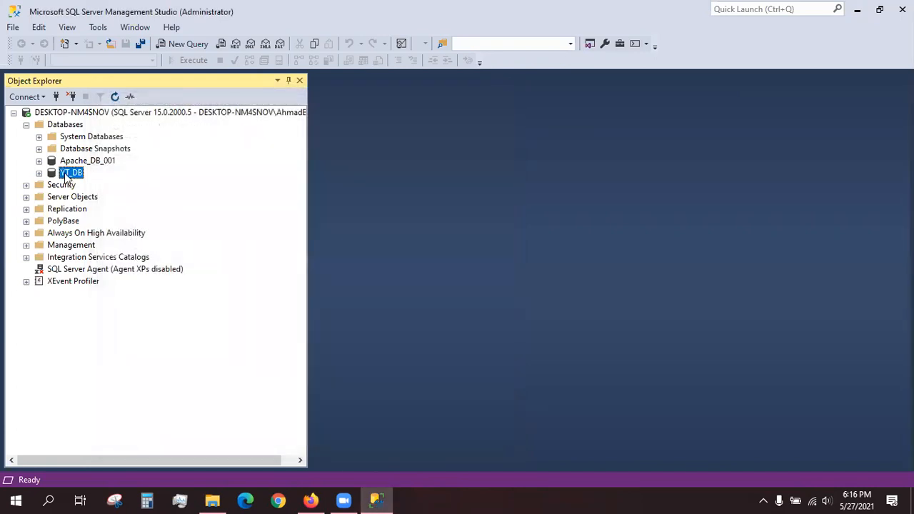
Step: Start a data import into YT_DB with Microsoft Access (Microsoft Jet Database Engine) as the data source
{"action": "right_click", "coordinate": [73, 173]}
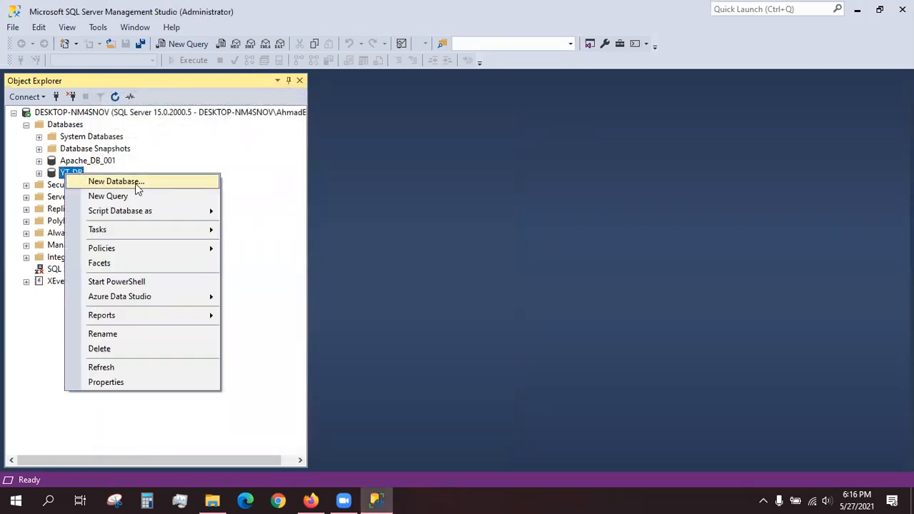
{"action": "mouse_move", "coordinate": [132, 232]}
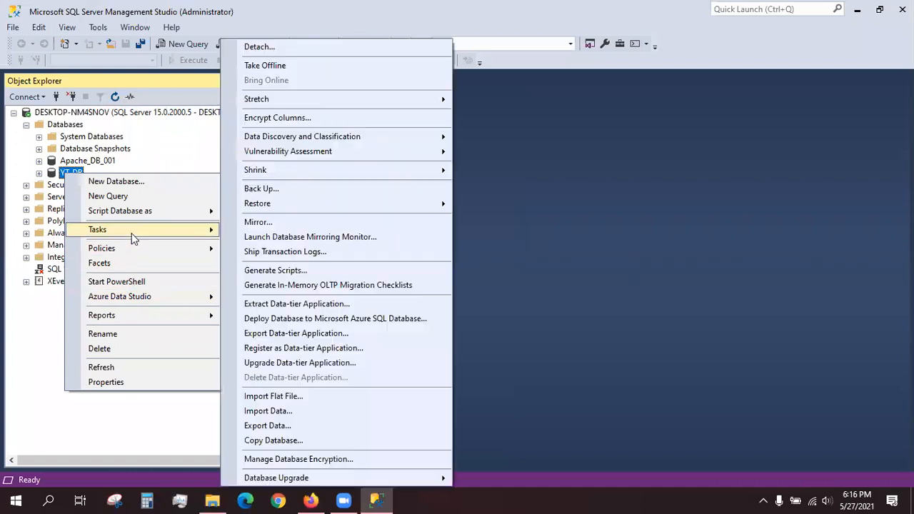
{"action": "left_click", "coordinate": [275, 411]}
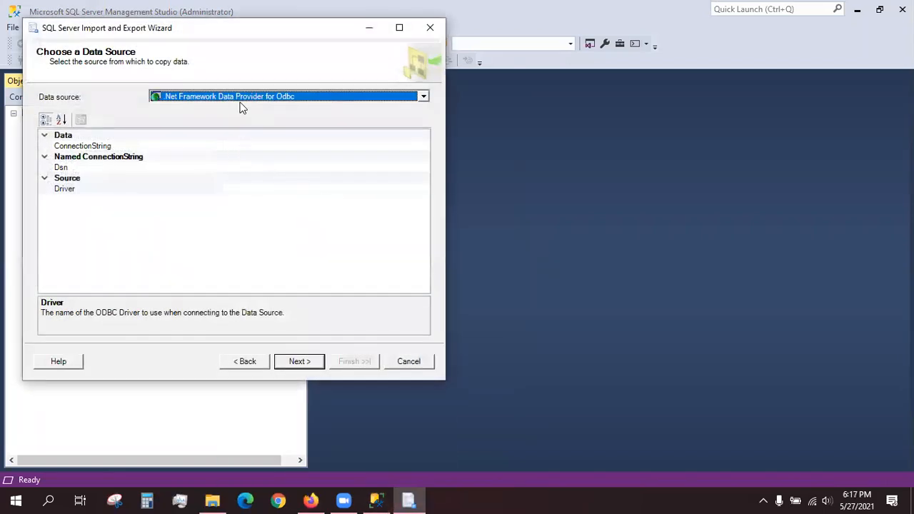
{"action": "left_click", "coordinate": [241, 99]}
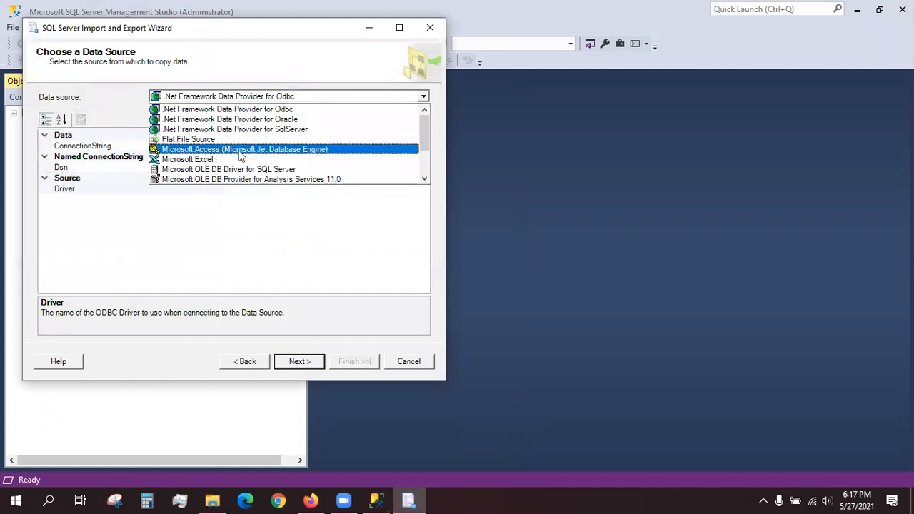
{"action": "left_click", "coordinate": [320, 148]}
Step: Show all file types, choose YT_01.eapx in SparxData/EAFolder as the source file and continue to the destination page
{"action": "left_click", "coordinate": [385, 152]}
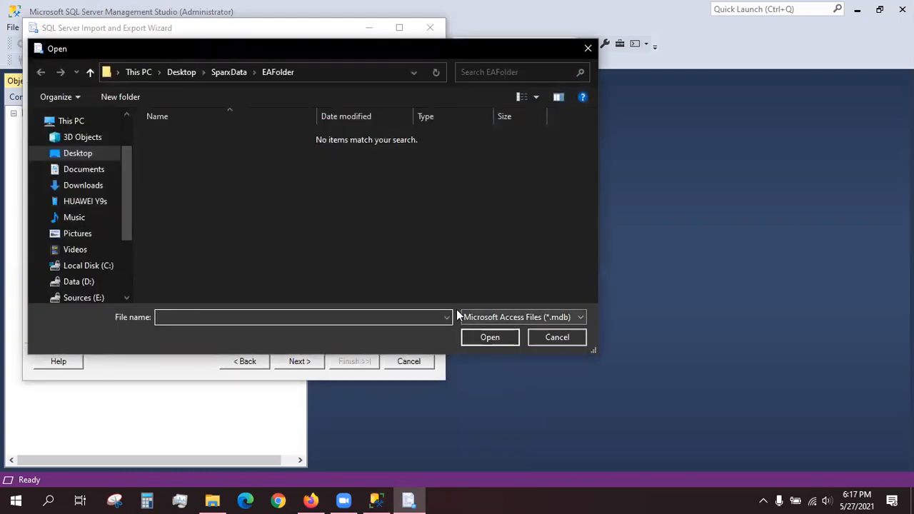
{"action": "left_click", "coordinate": [498, 317]}
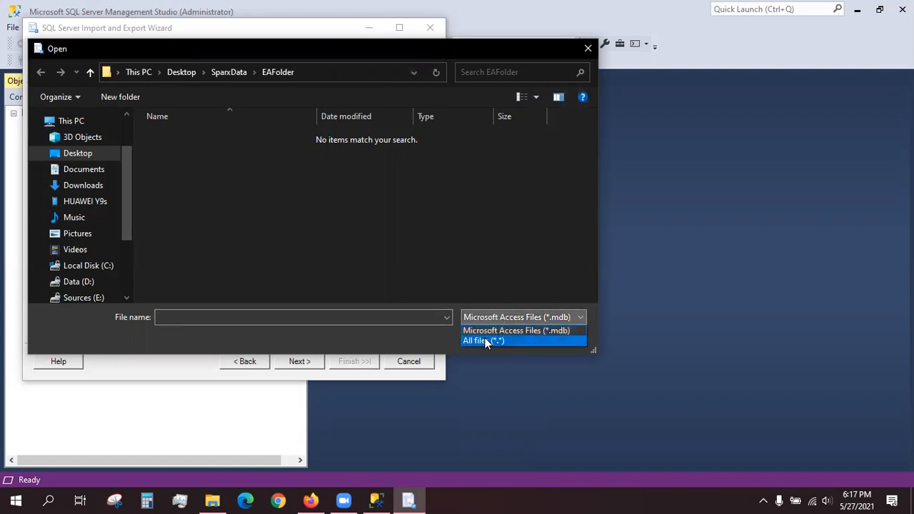
{"action": "left_click", "coordinate": [485, 339]}
{"action": "left_click", "coordinate": [230, 72]}
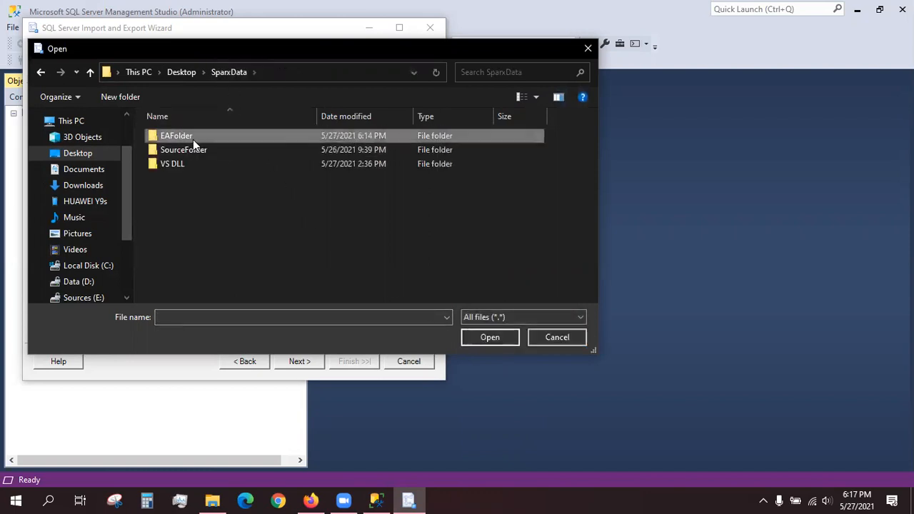
{"action": "double_click", "coordinate": [182, 142]}
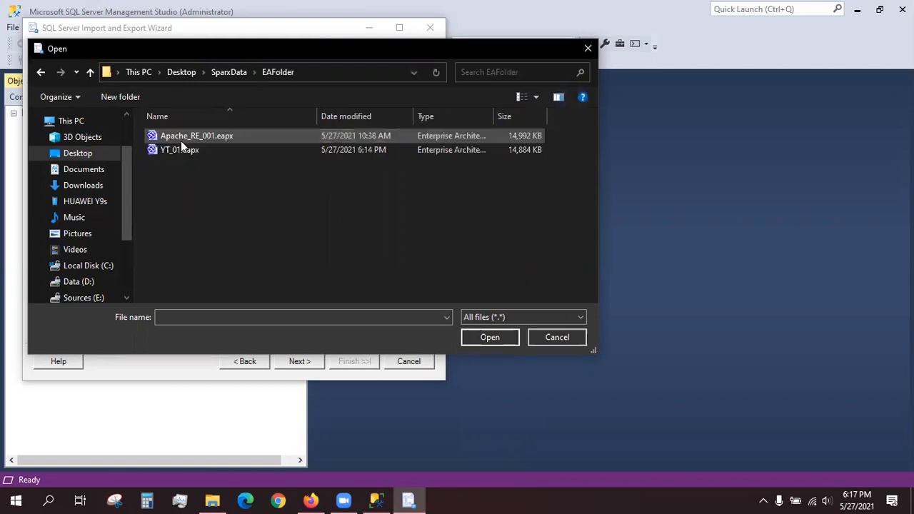
{"action": "left_click", "coordinate": [173, 152]}
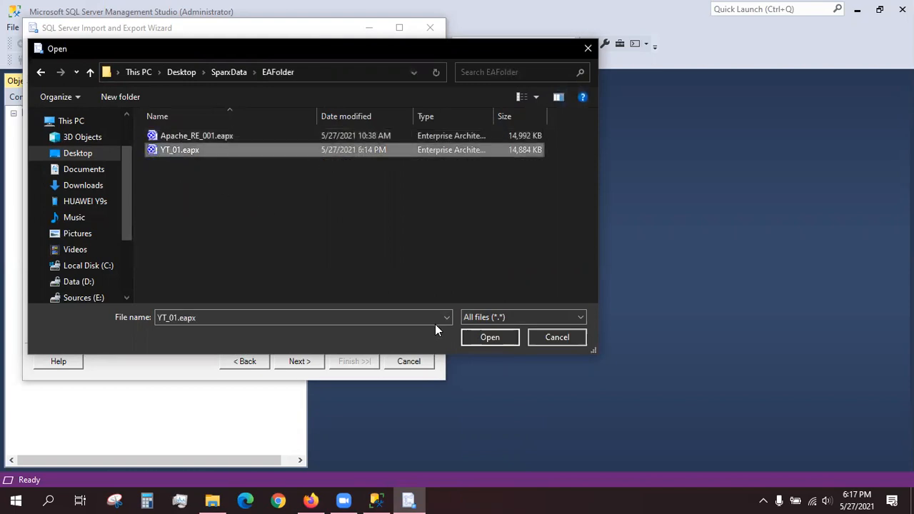
{"action": "left_click", "coordinate": [490, 337]}
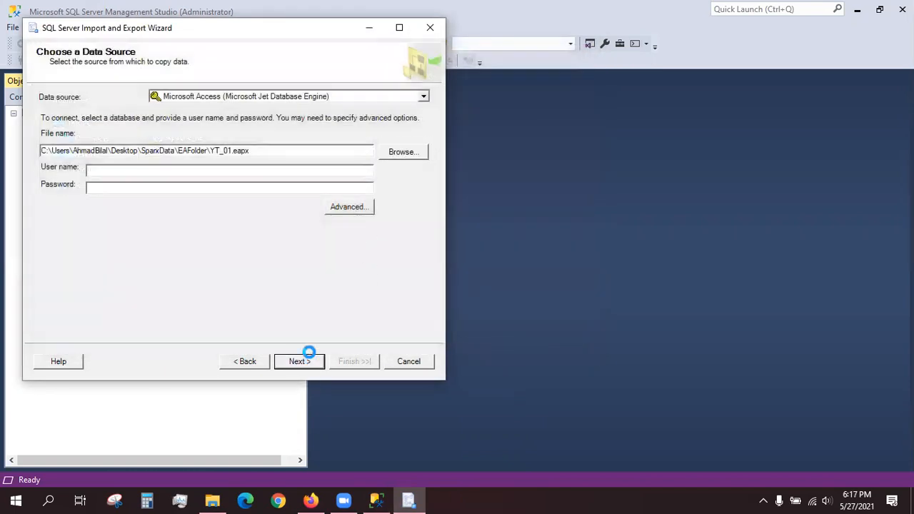
{"action": "left_click", "coordinate": [309, 352]}
Step: Choose SQL Server Native Client 11.0 as the import destination for YT_DB and continue to the source table selection
{"action": "left_click", "coordinate": [260, 97]}
{"action": "scroll", "coordinate": [264, 166], "scroll_direction": "down", "scroll_amount": 1}
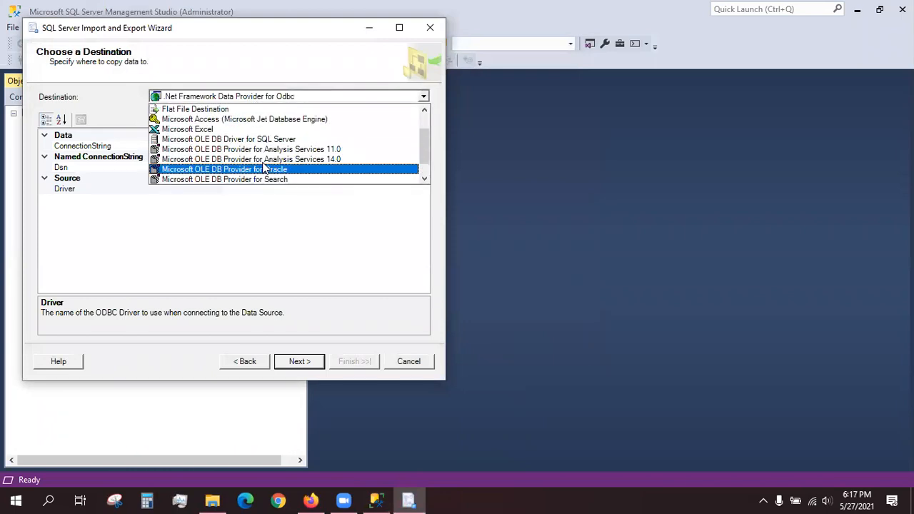
{"action": "scroll", "coordinate": [264, 166], "scroll_direction": "down", "scroll_amount": 1}
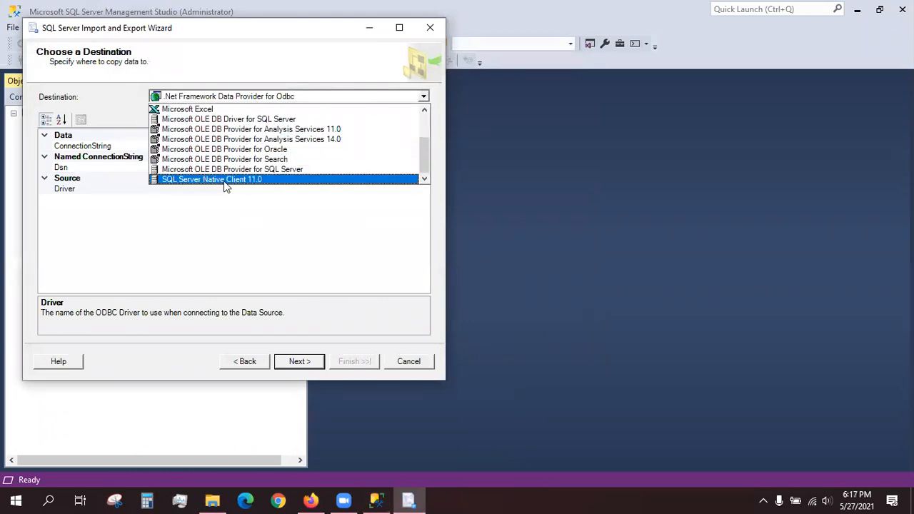
{"action": "left_click", "coordinate": [245, 179]}
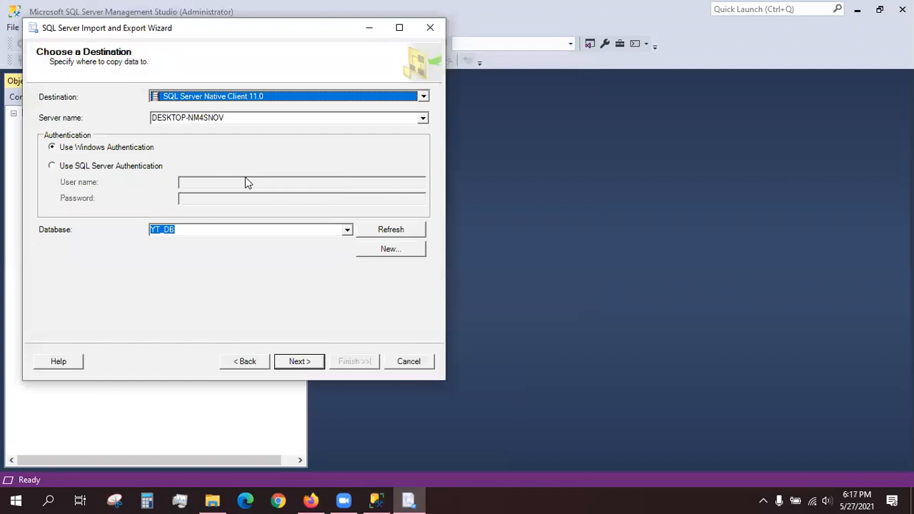
{"action": "left_click", "coordinate": [310, 361]}
{"action": "left_click", "coordinate": [304, 362]}
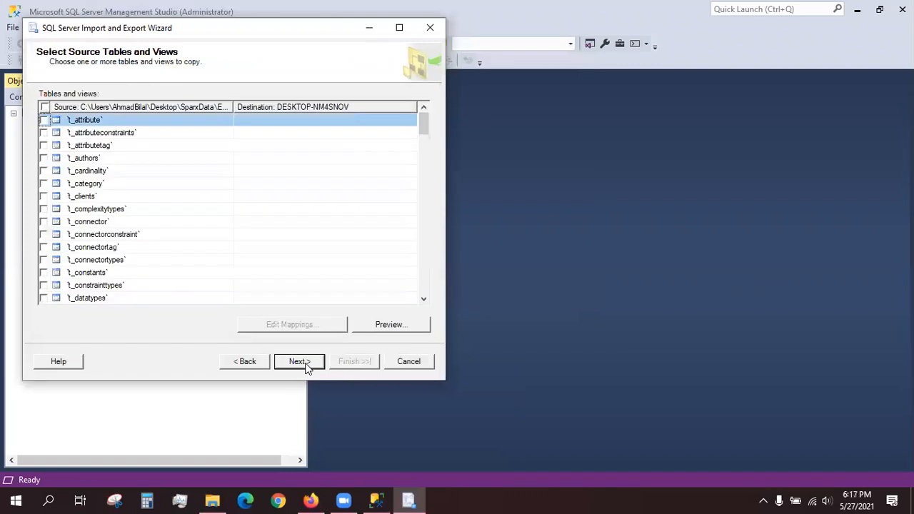
Step: Select all source tables and views, run the import to completion and close the wizard
{"action": "left_click", "coordinate": [44, 106]}
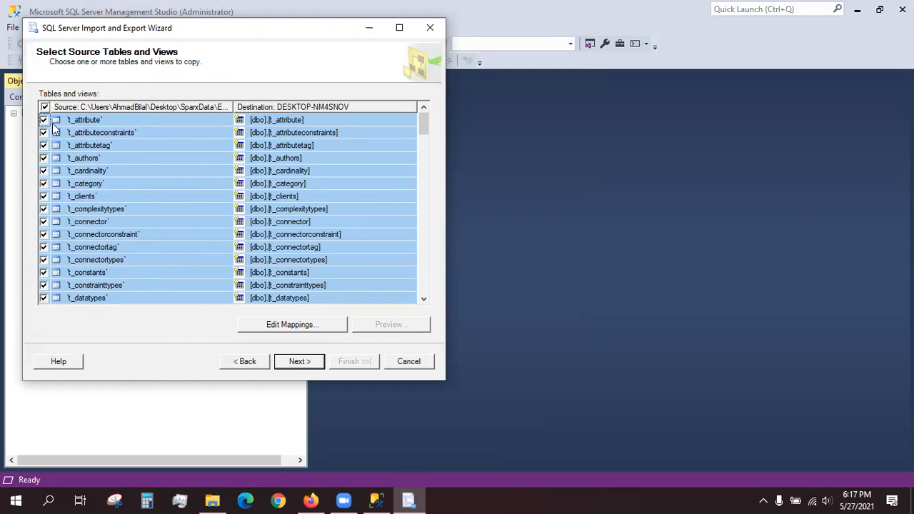
{"action": "left_click", "coordinate": [303, 361]}
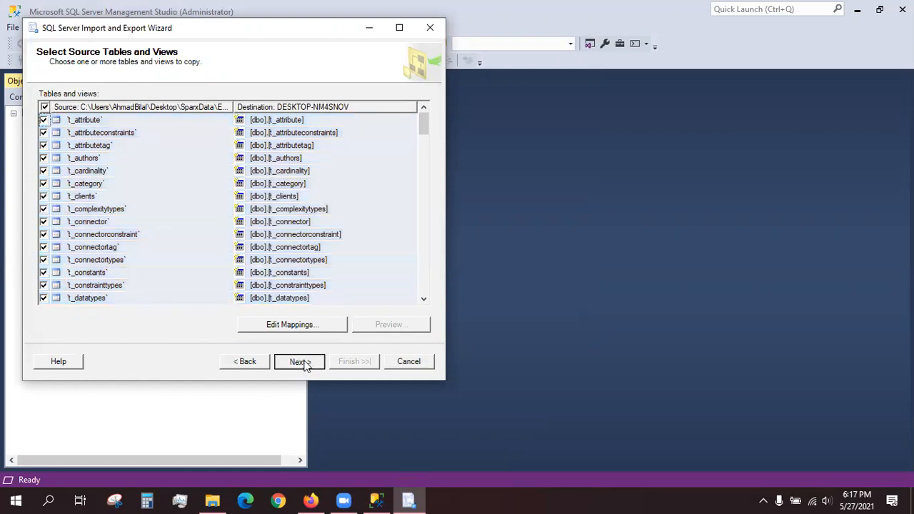
{"action": "left_click", "coordinate": [341, 364]}
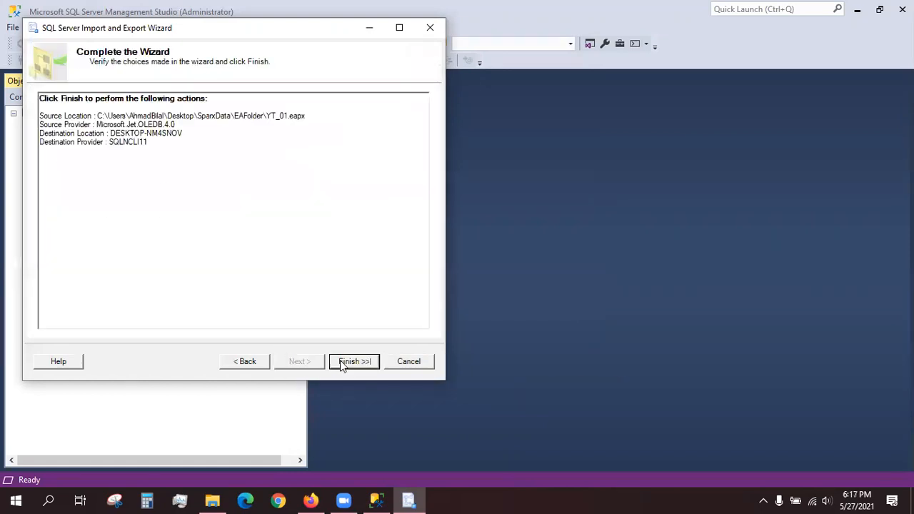
{"action": "left_click", "coordinate": [341, 363]}
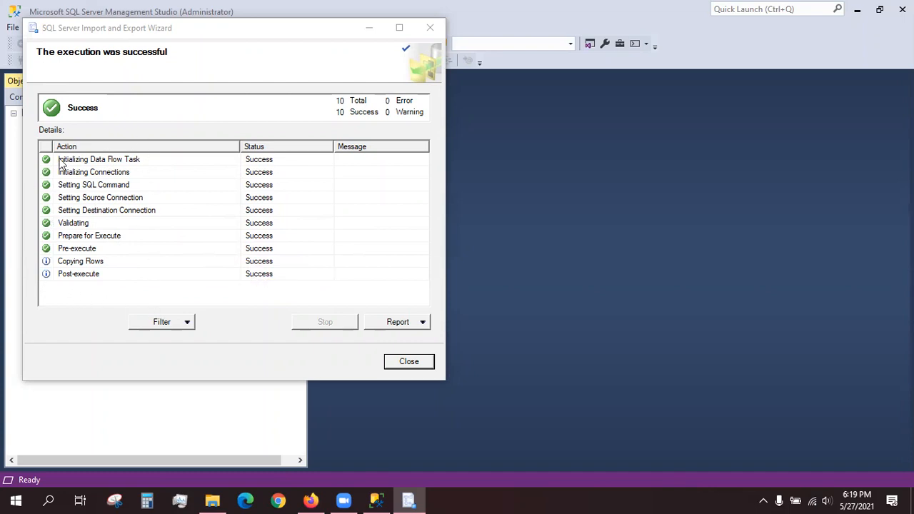
{"action": "left_click", "coordinate": [421, 368]}
Step: Expand YT_DB's tables and look through the imported tables, including t_attribute, t_attributetag, t_authors and t_cardinality
{"action": "left_click", "coordinate": [40, 173]}
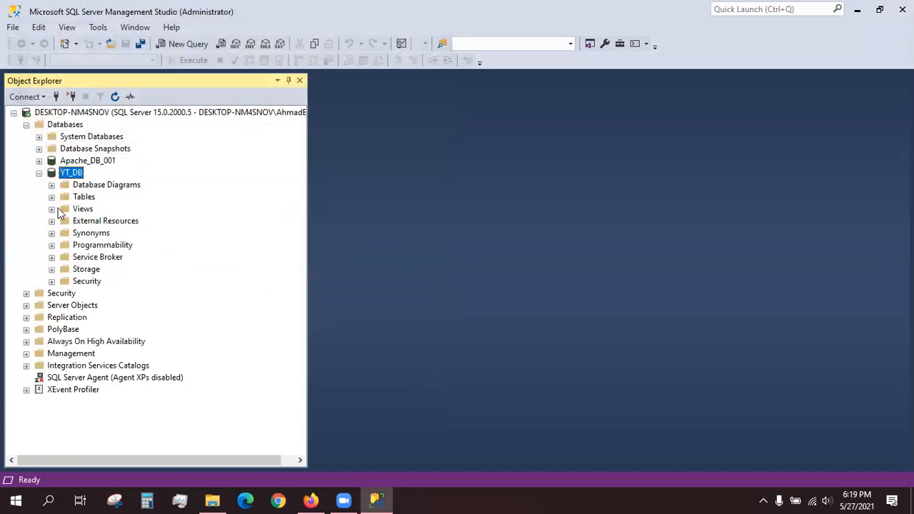
{"action": "left_click", "coordinate": [51, 196]}
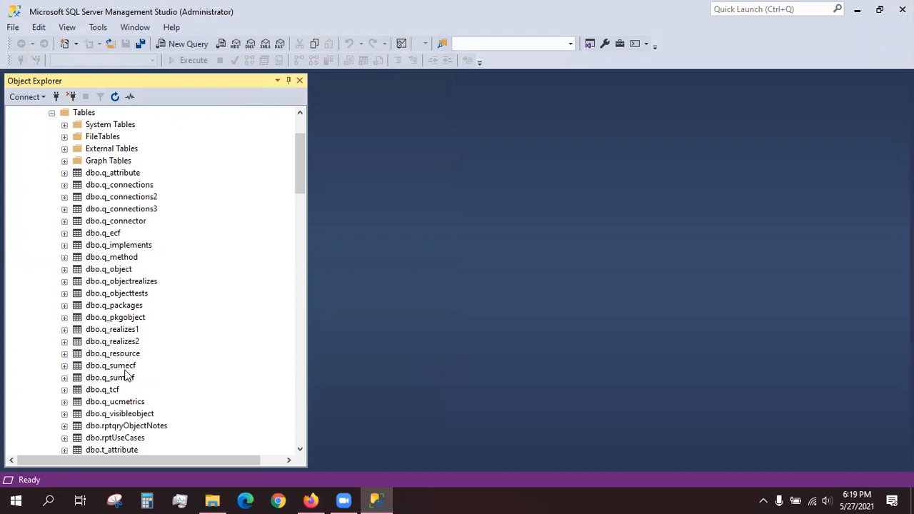
{"action": "scroll", "coordinate": [125, 376], "scroll_direction": "down", "scroll_amount": 7}
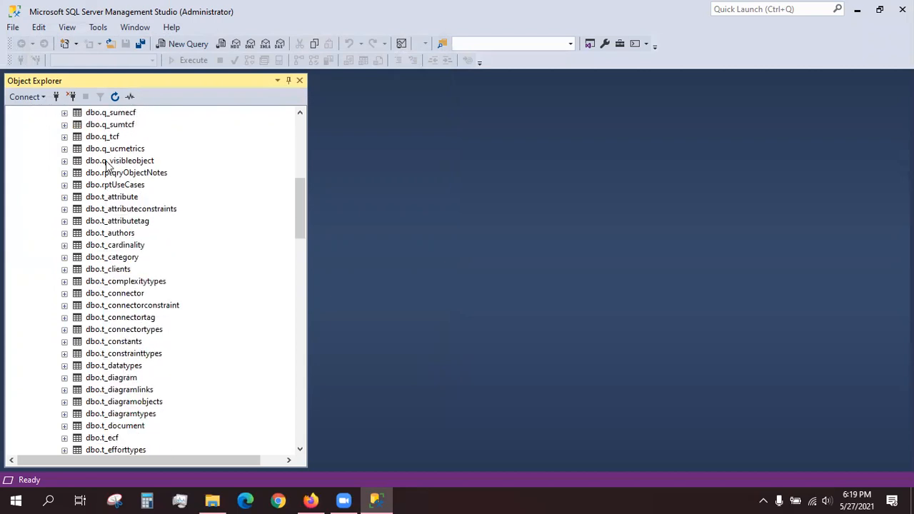
{"action": "left_click", "coordinate": [107, 200]}
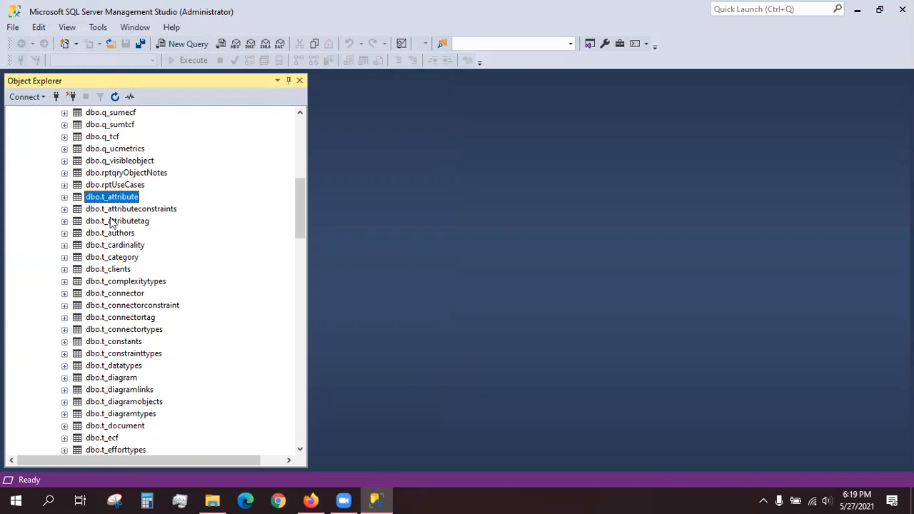
{"action": "left_click", "coordinate": [113, 221]}
{"action": "left_click", "coordinate": [114, 233]}
{"action": "left_click", "coordinate": [115, 246]}
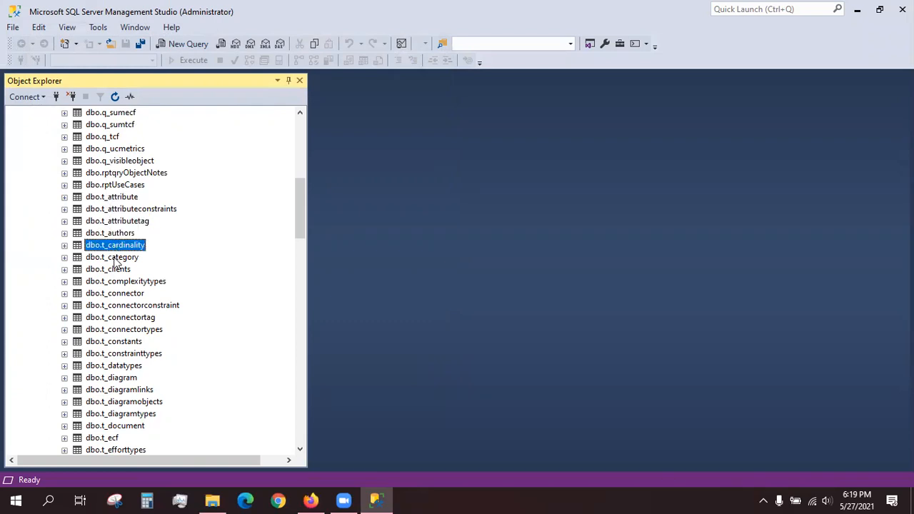
Step: Expand the dbo.t_attribute table, look over its available table scripting options and collapse it again
{"action": "double_click", "coordinate": [102, 199]}
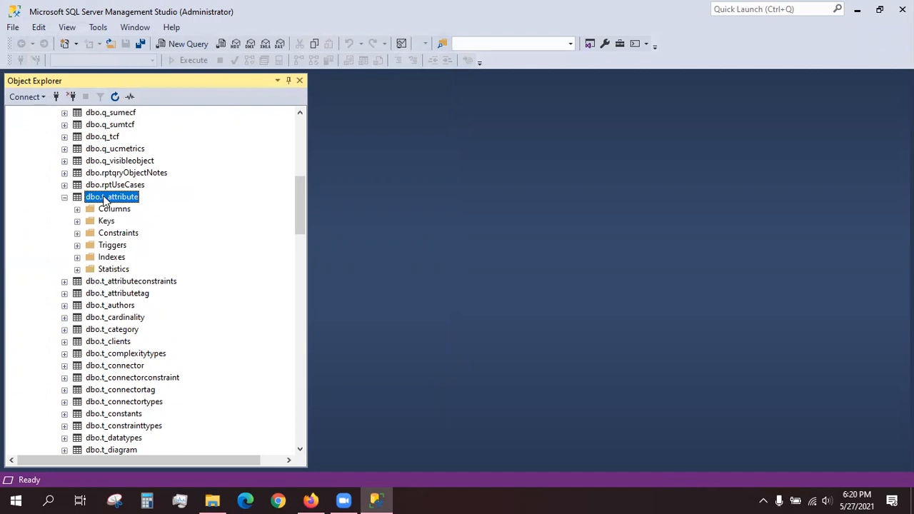
{"action": "right_click", "coordinate": [108, 200]}
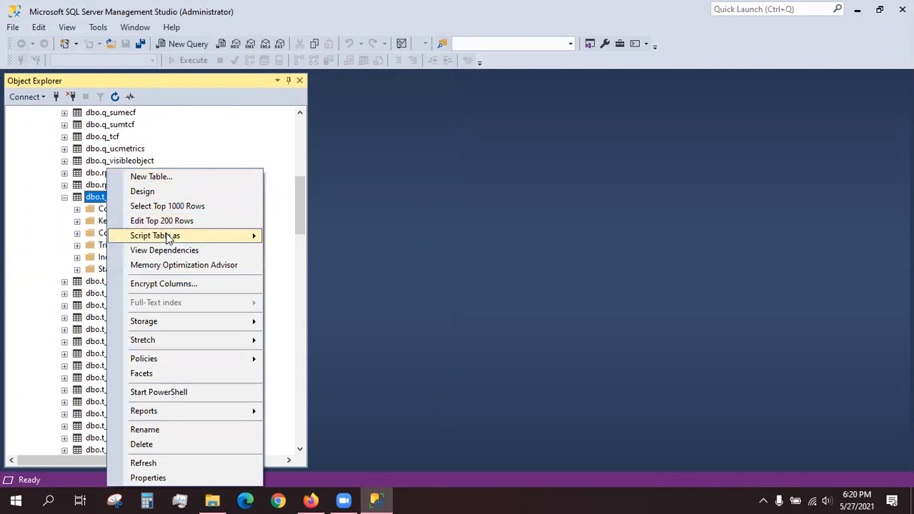
{"action": "mouse_move", "coordinate": [169, 239]}
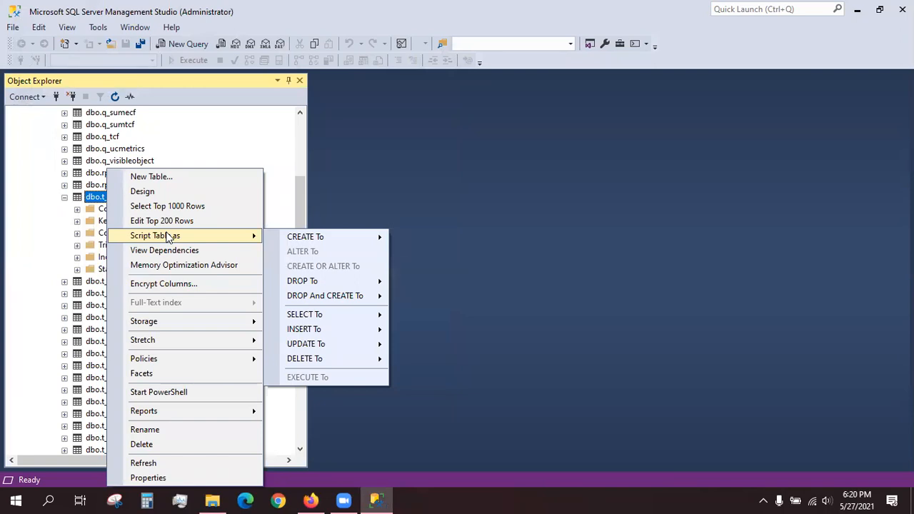
{"action": "left_click", "coordinate": [65, 197]}
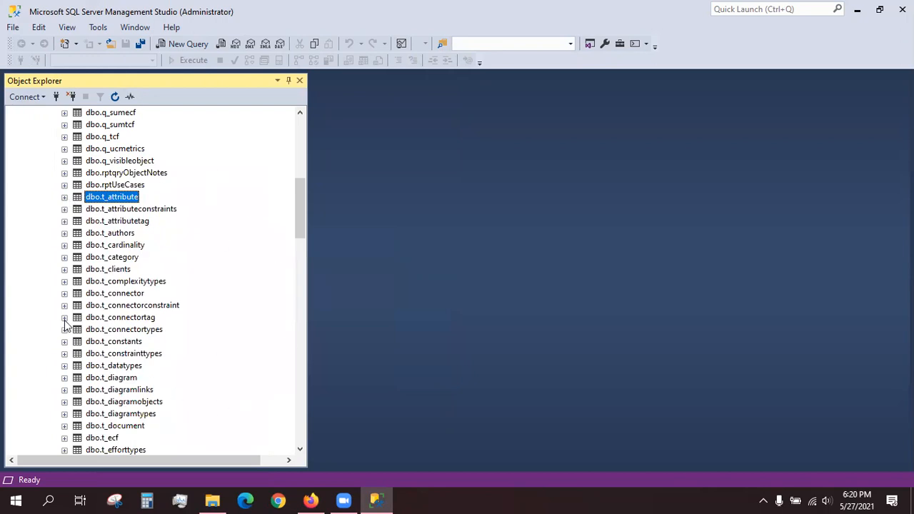